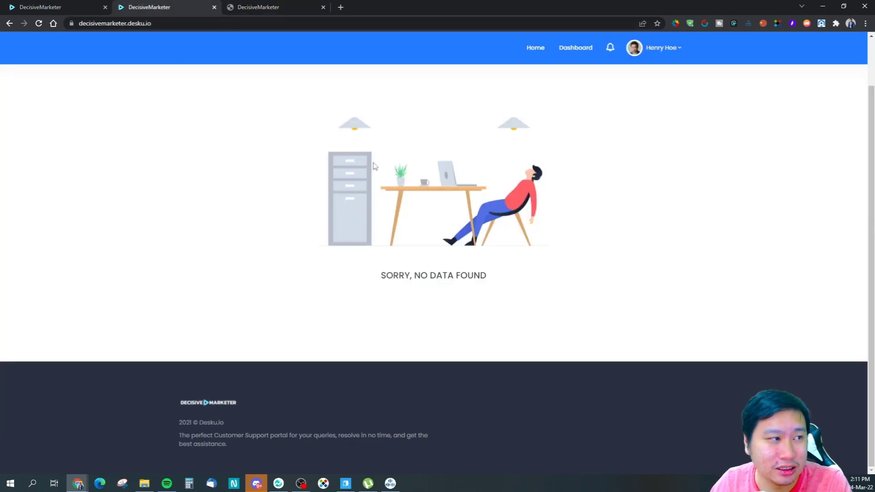
Step: Move between the visitor and signed-in portal Chrome windows, ending on the deskudocs help centre tab
left_click(80, 484)
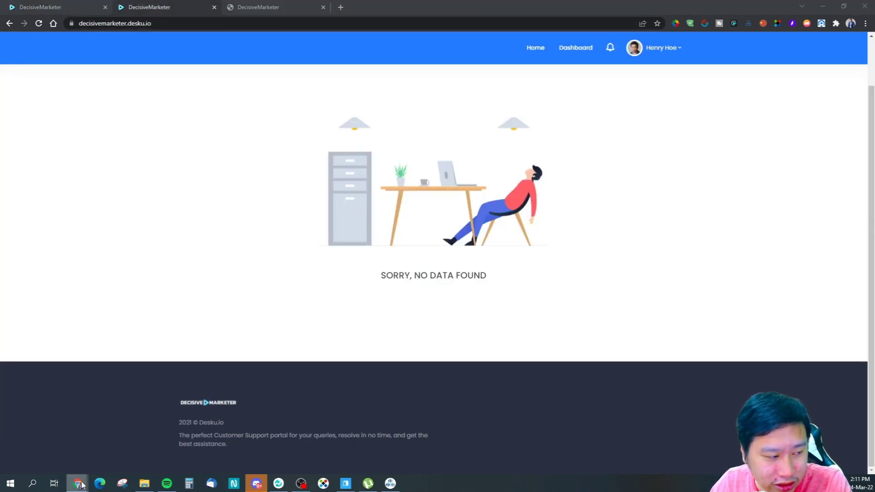
left_click(331, 428)
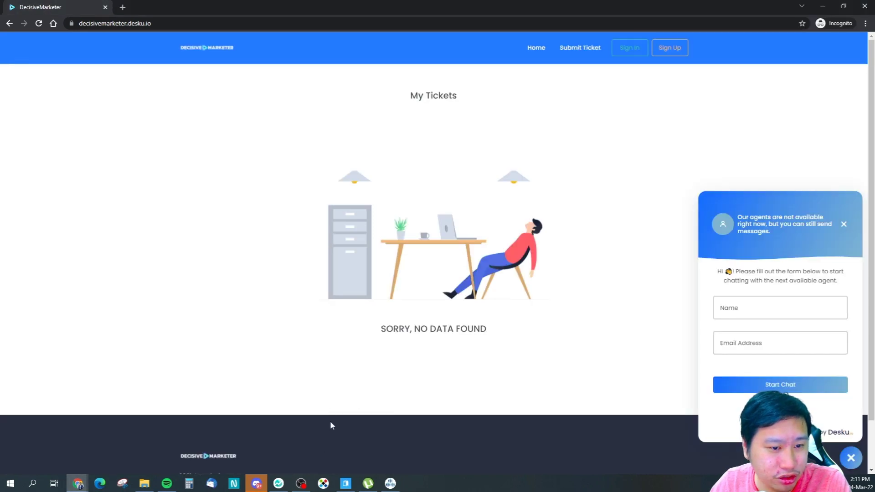
mouse_move(78, 483)
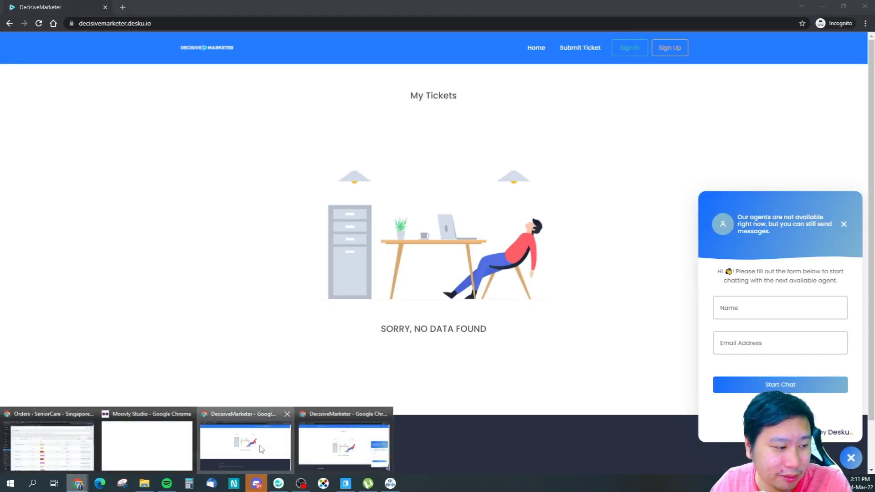
left_click(258, 446)
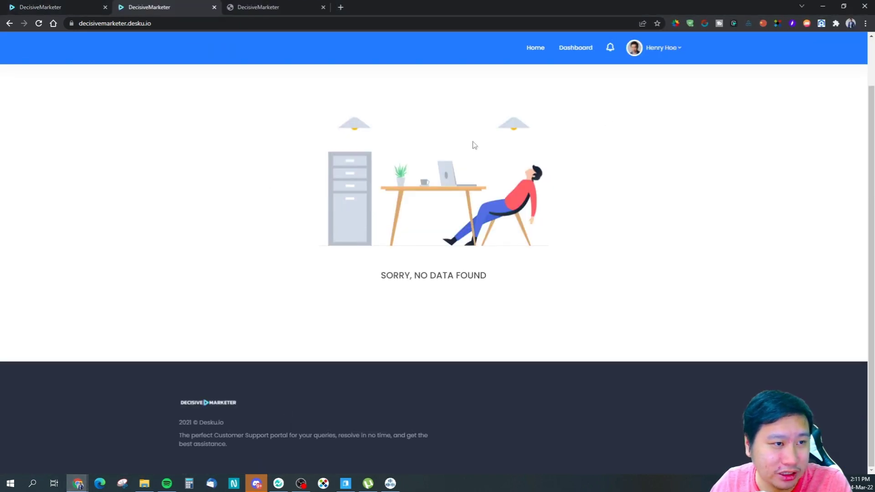
left_click(78, 483)
left_click(374, 448)
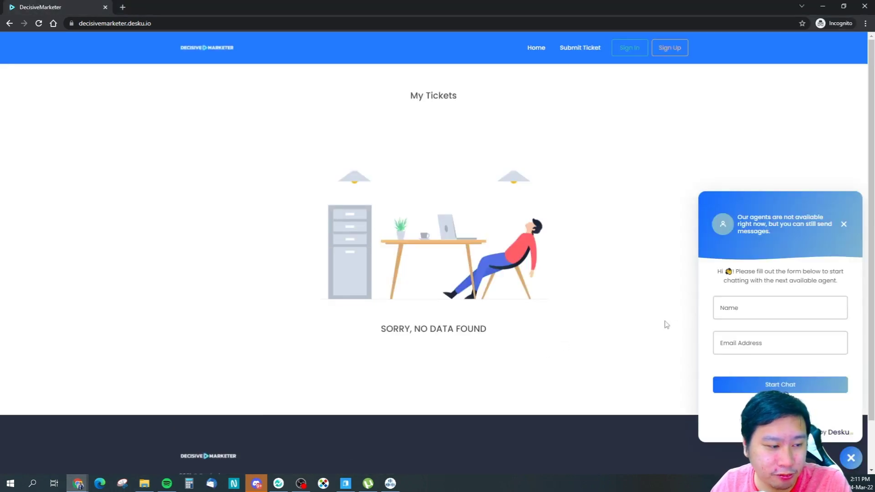
scroll(638, 334, "up", 2)
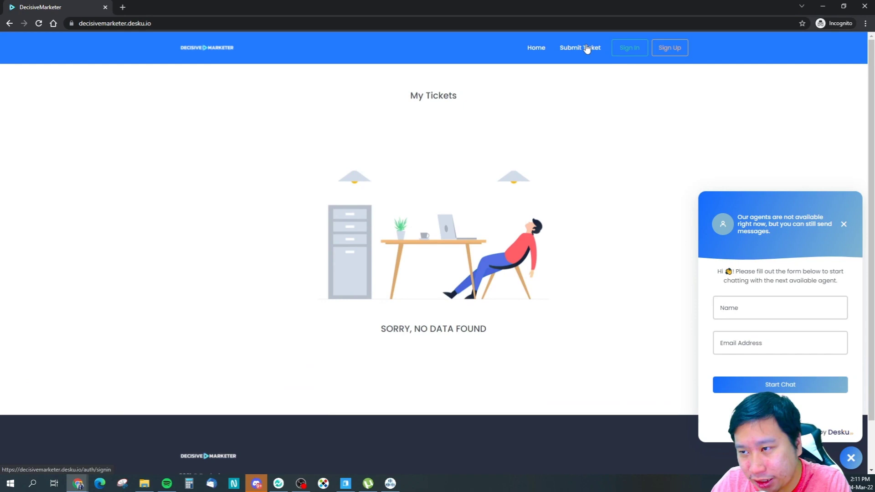
left_click(78, 483)
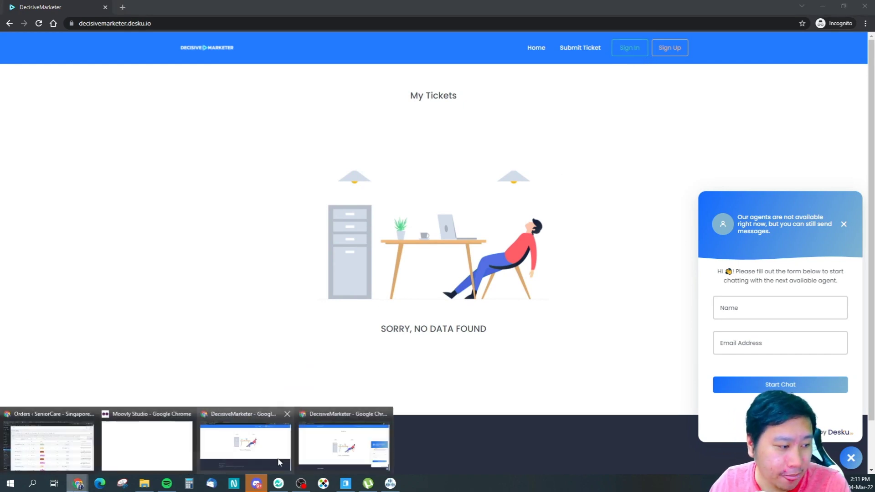
left_click(271, 455)
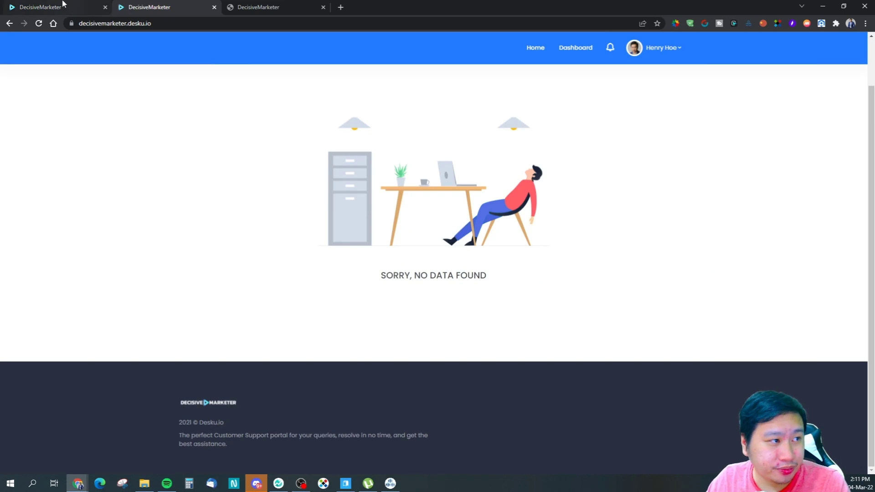
left_click(274, 4)
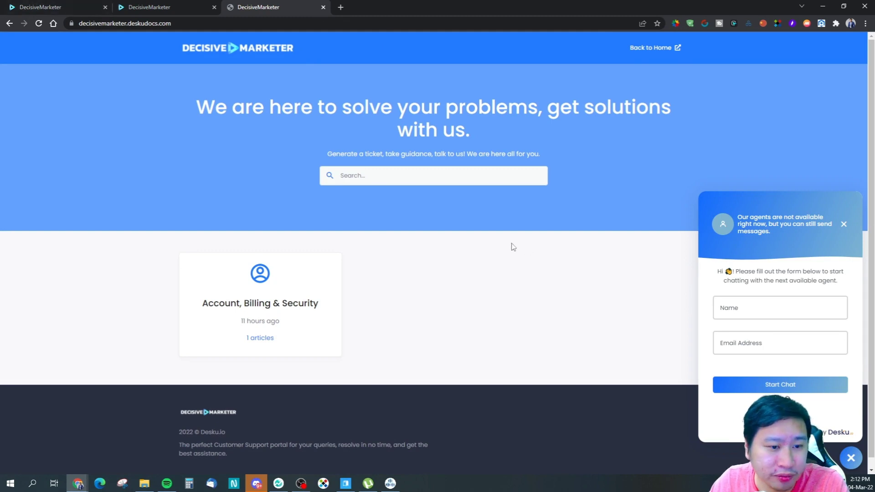
Step: Fill in the visitor's name and e-mail address in the live chat sign-up form
left_click(743, 314)
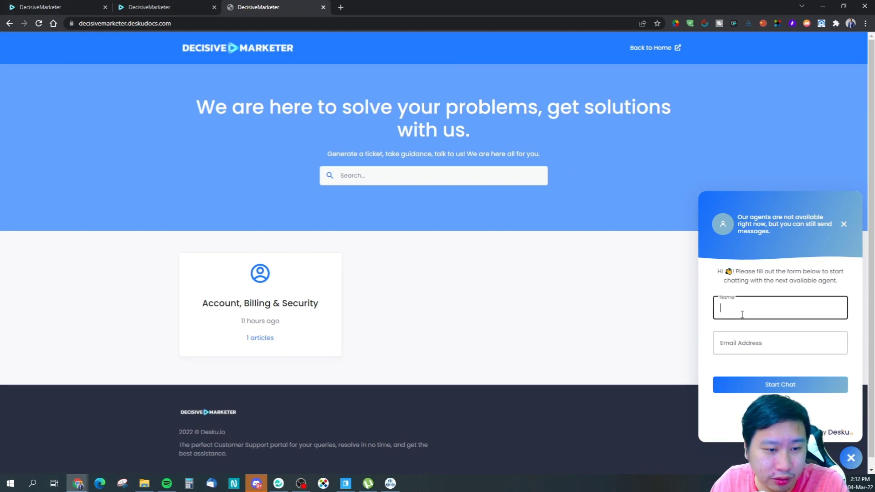
type("Henry")
key("Tab")
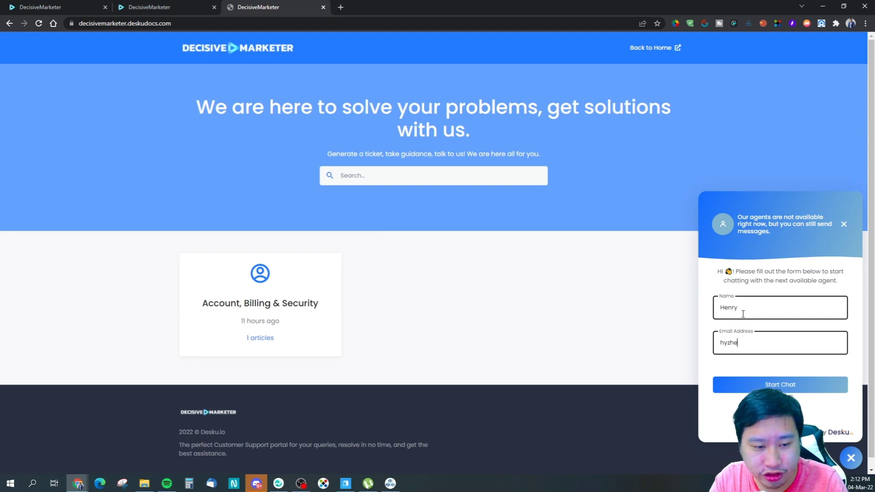
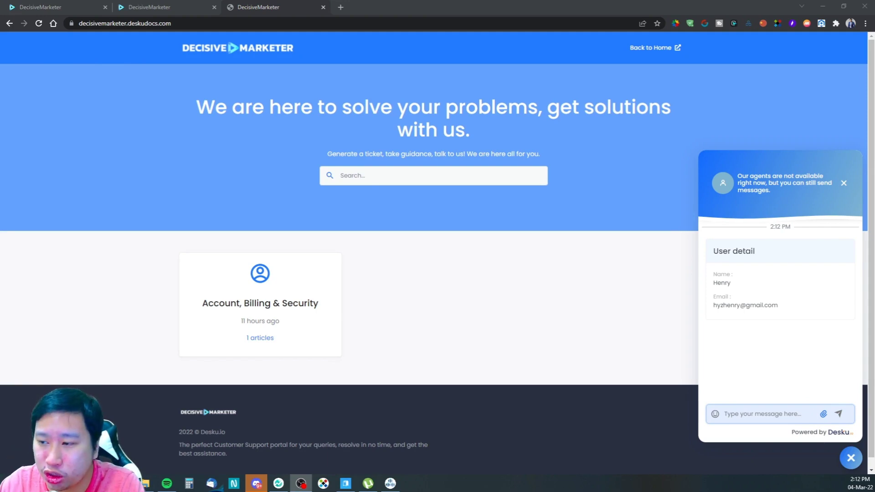
Step: Send a smiling-face-with-hearts emoji in the live chat
left_click(746, 413)
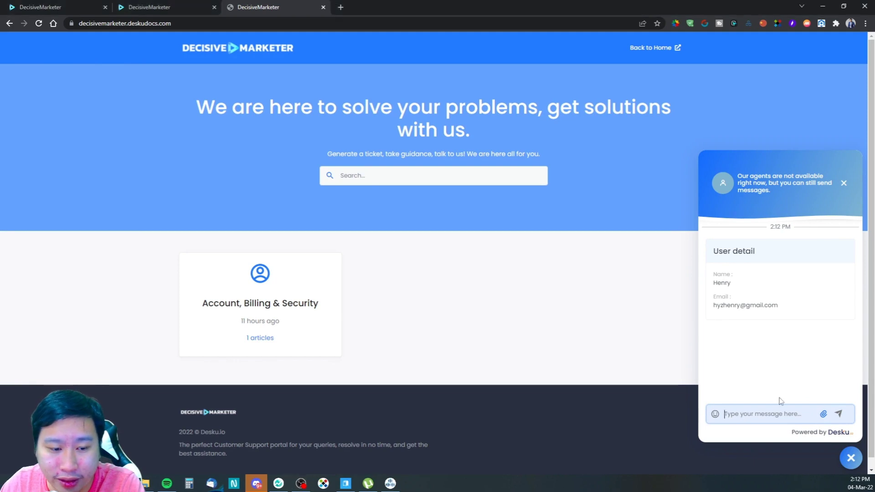
left_click(715, 415)
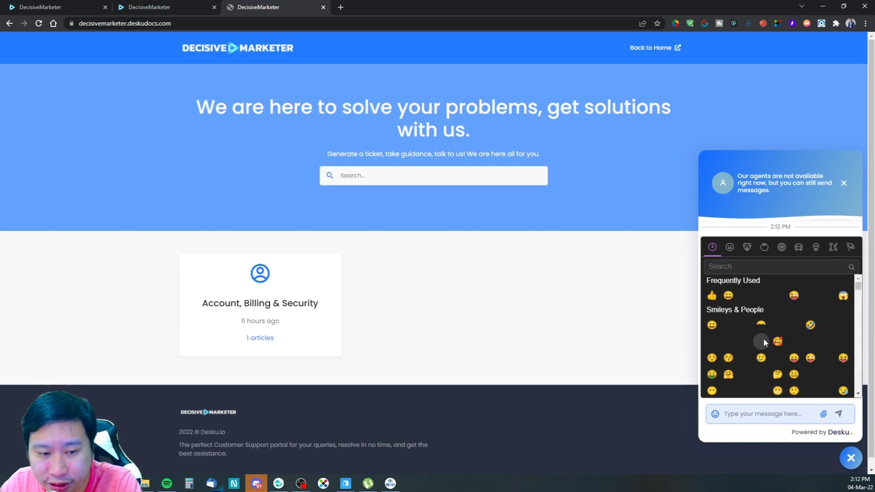
left_click(777, 342)
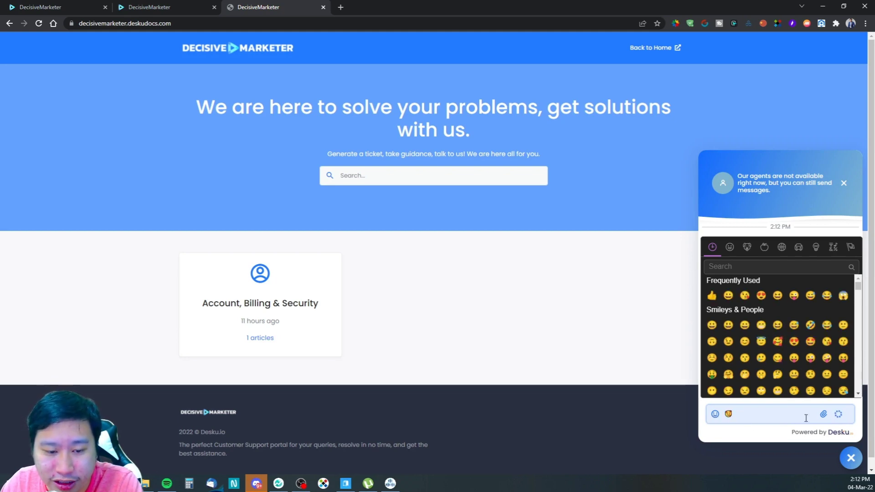
left_click(839, 414)
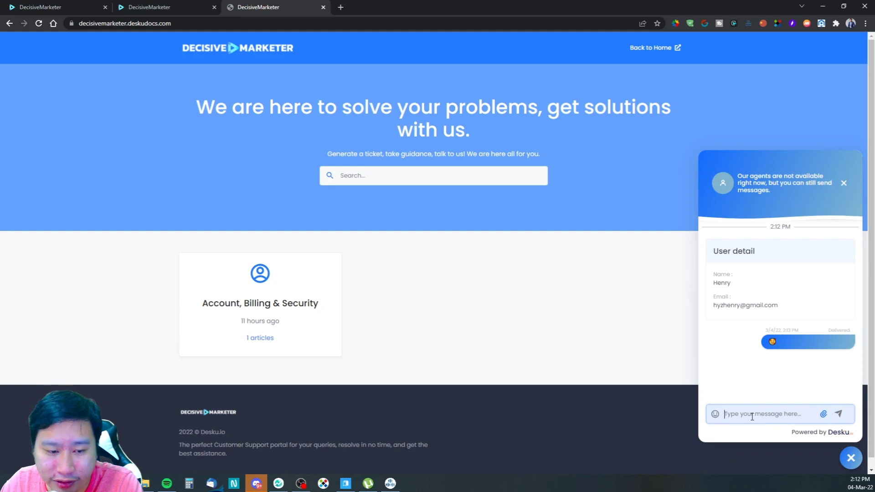
Step: Send two 'hi' messages to the support chat
type("hi")
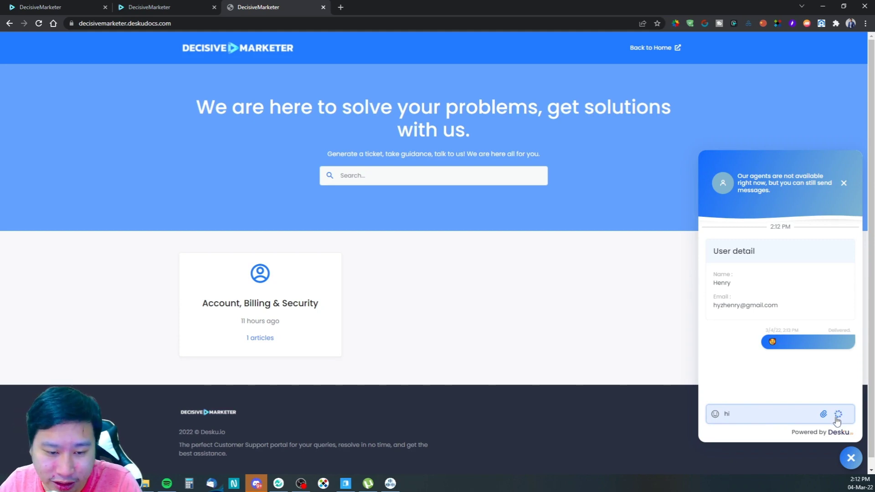
left_click(839, 414)
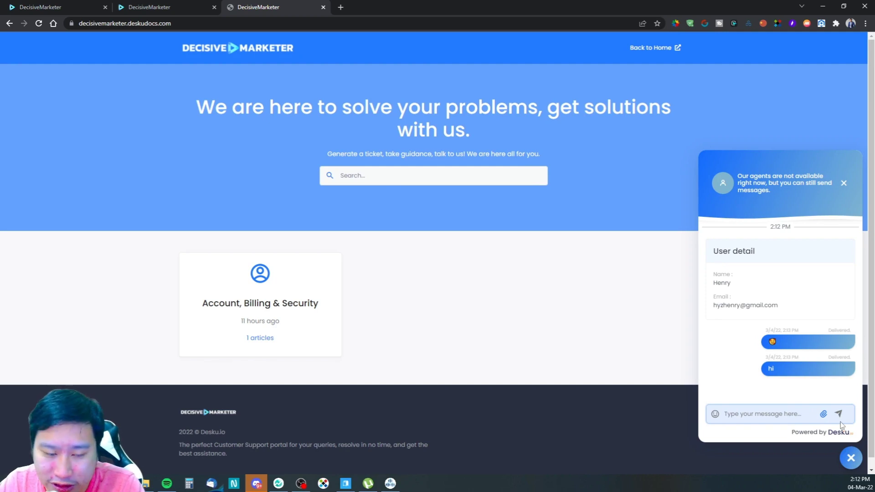
left_click(756, 417)
type("H")
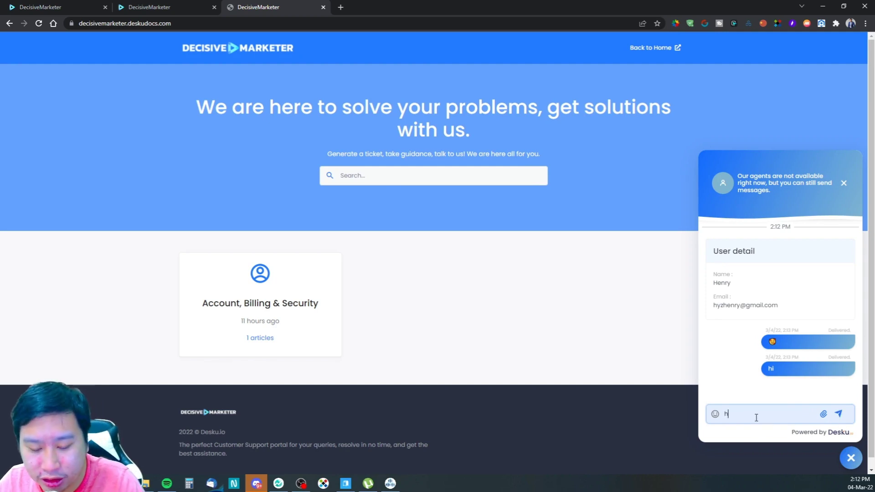
key("Return")
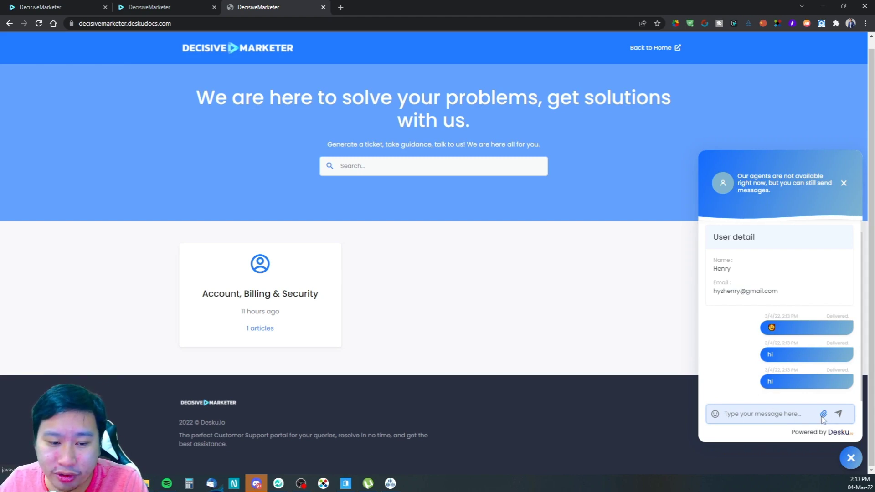
Step: Attach the 13chats image to the chat, then remove it again
left_click(823, 414)
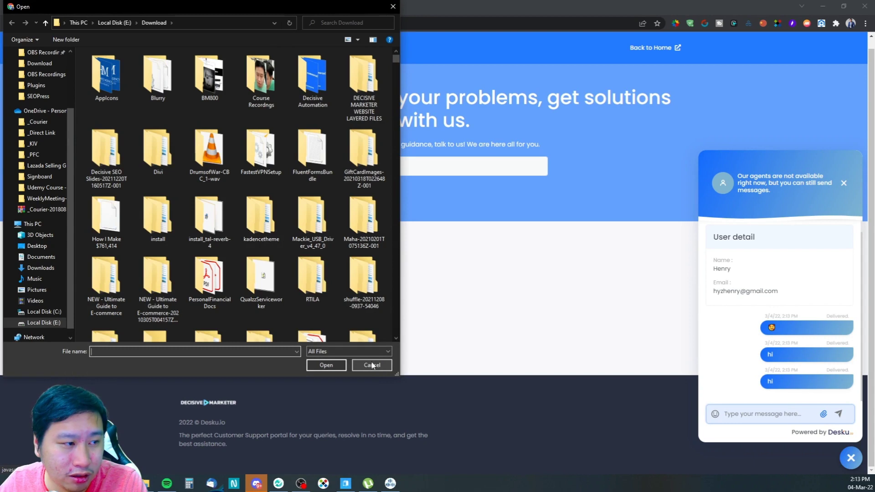
scroll(283, 250, "down", 5)
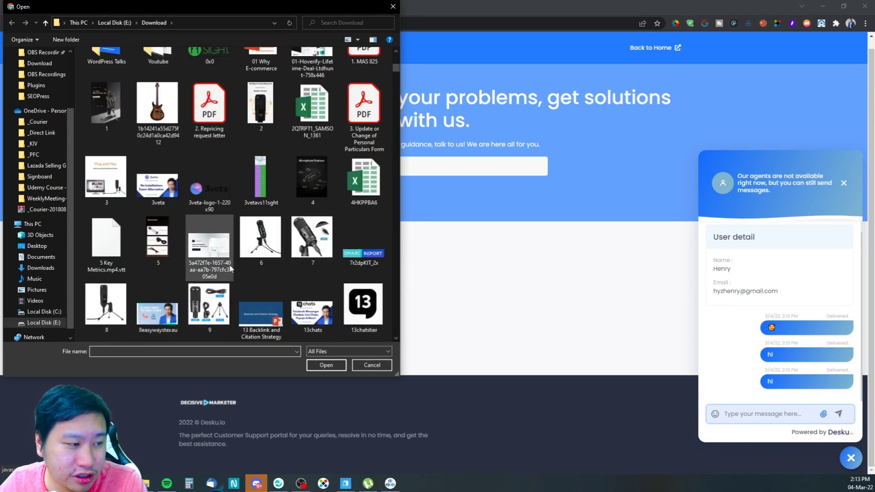
left_click(313, 310)
left_click(332, 367)
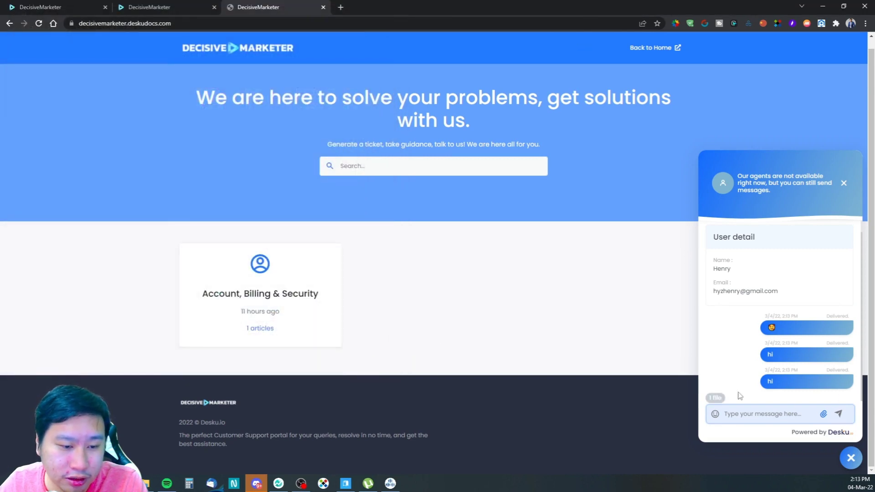
left_click(714, 399)
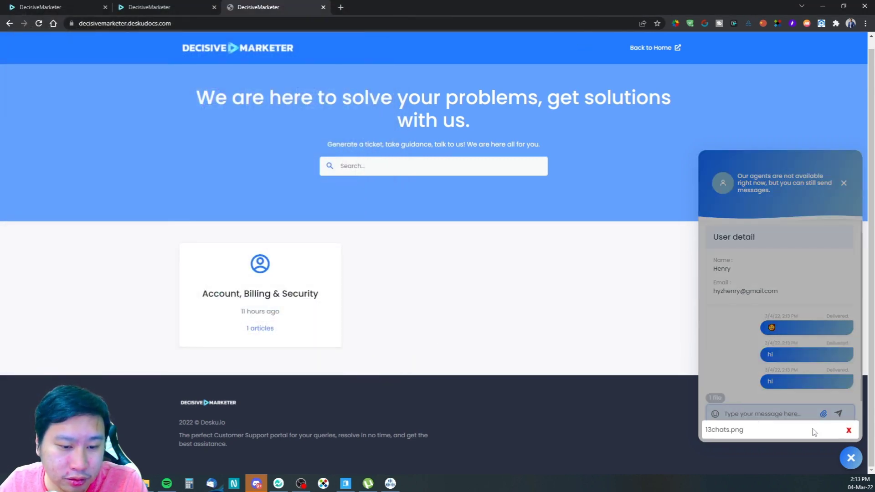
left_click(848, 430)
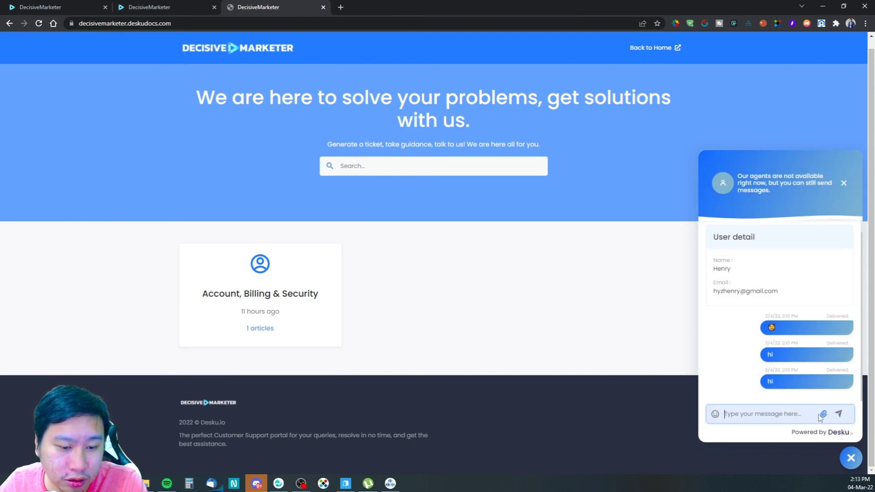
Step: Attach the 13chats image to the chat message once more
left_click(823, 414)
scroll(314, 305, "down", 10)
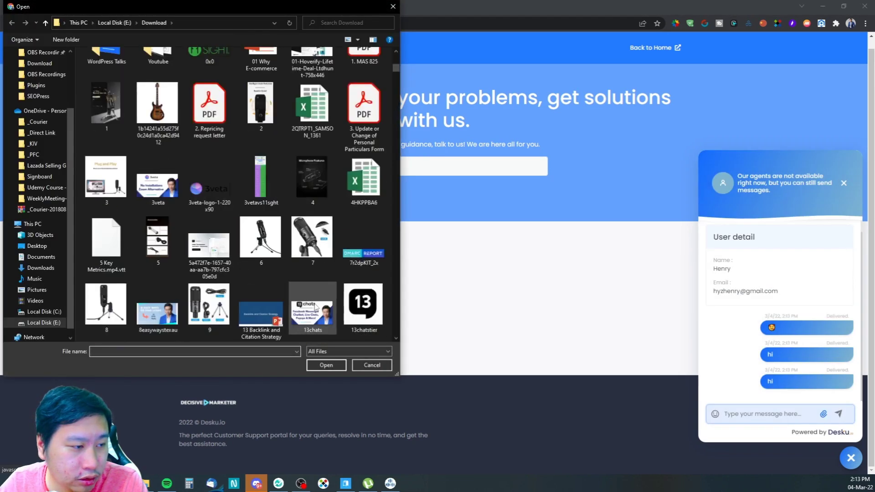
scroll(274, 177, "up", 5)
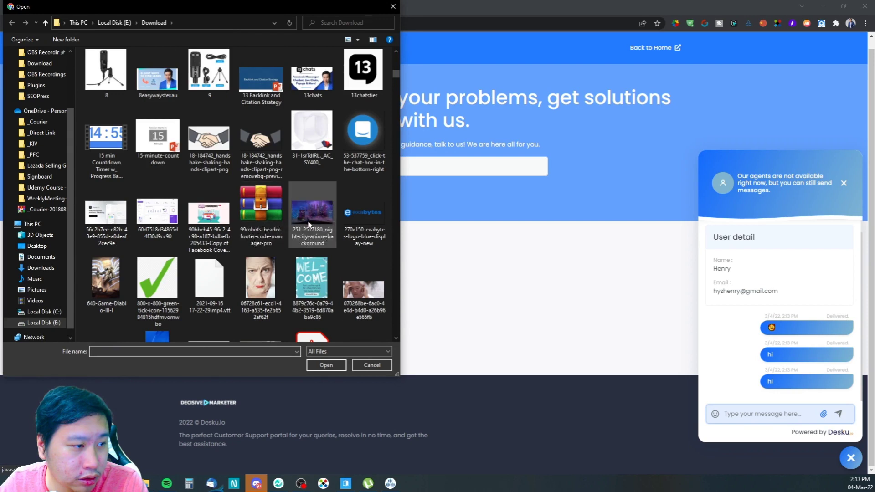
scroll(297, 192, "up", 5)
left_click(311, 219)
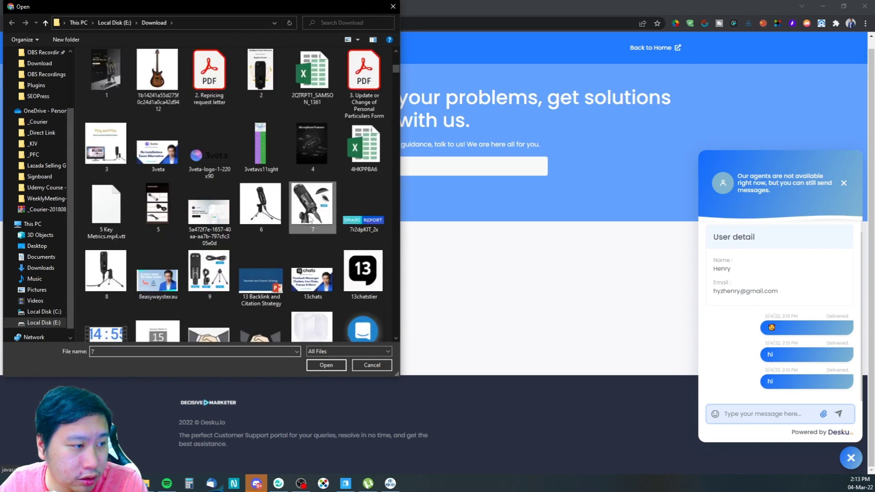
left_click(321, 282)
left_click(321, 368)
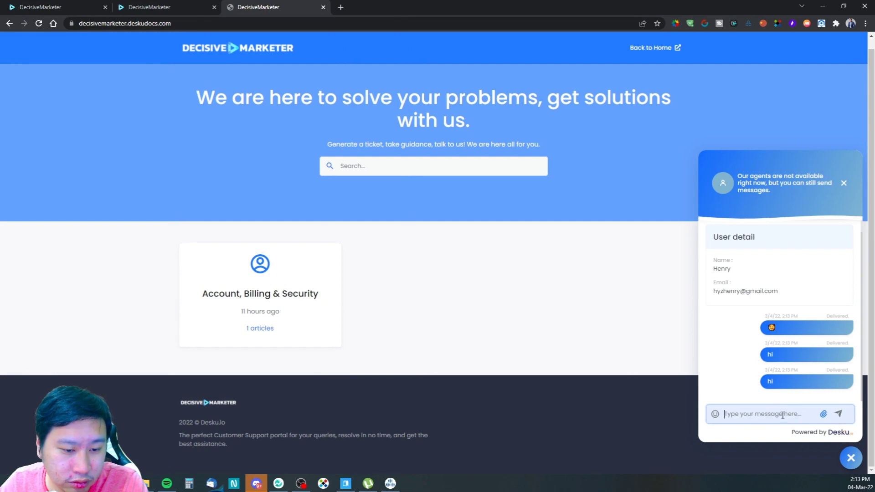
left_click(715, 414)
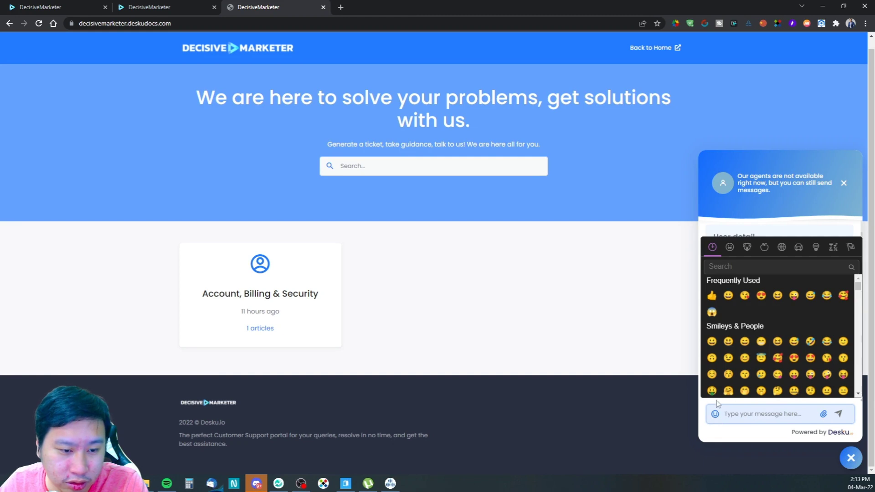
left_click(717, 415)
Step: Attach the 7r2dpKIT_2x image and send it to the support chat
left_click(823, 414)
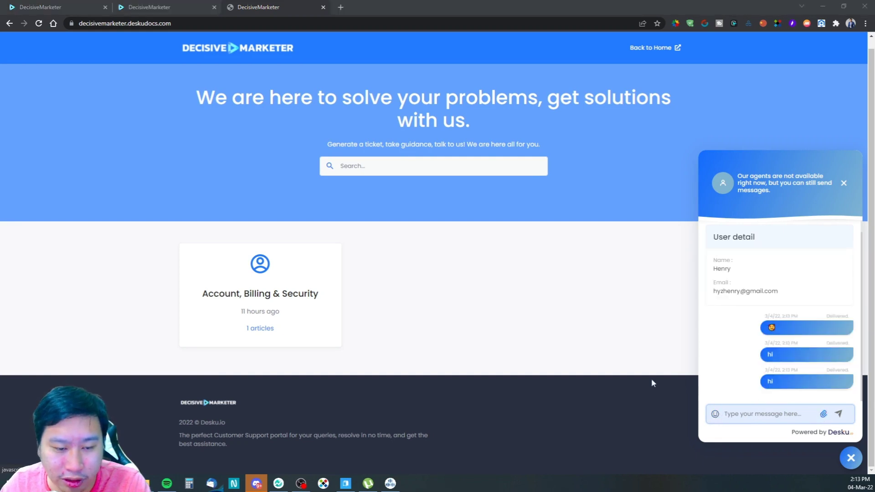
scroll(282, 233, "down", 5)
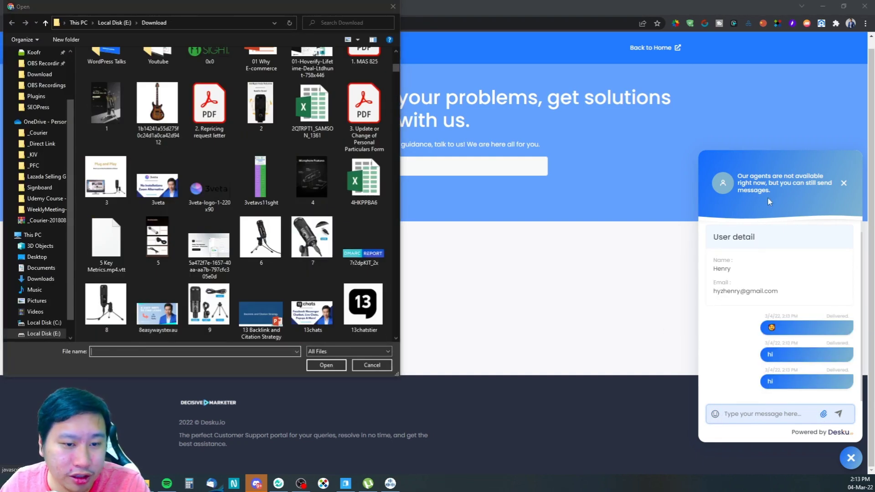
scroll(281, 234, "down", 4)
scroll(304, 247, "up", 8)
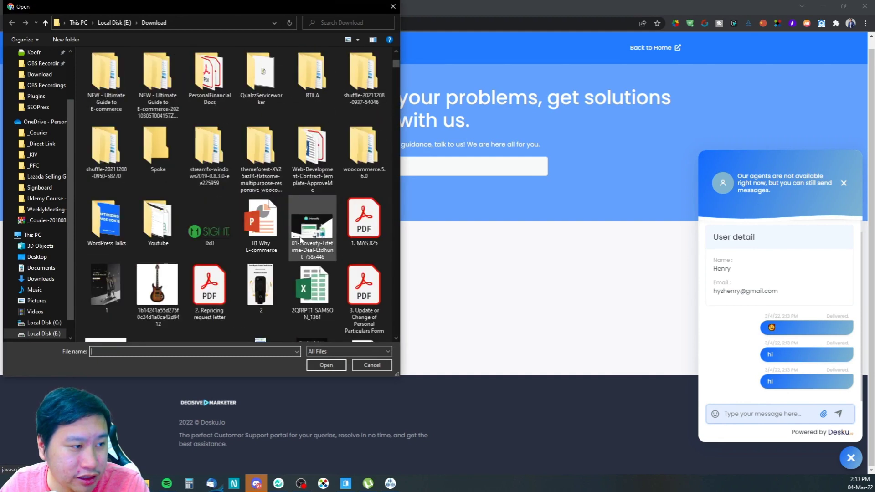
scroll(220, 250, "down", 3)
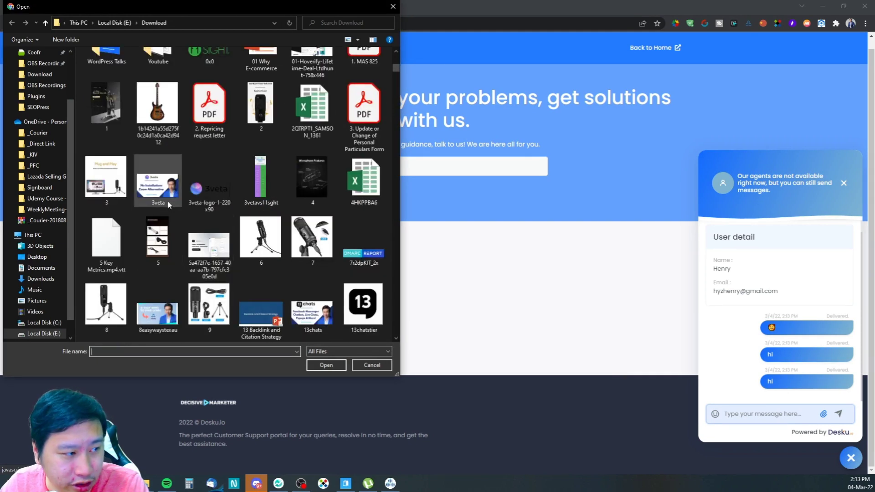
double_click(363, 249)
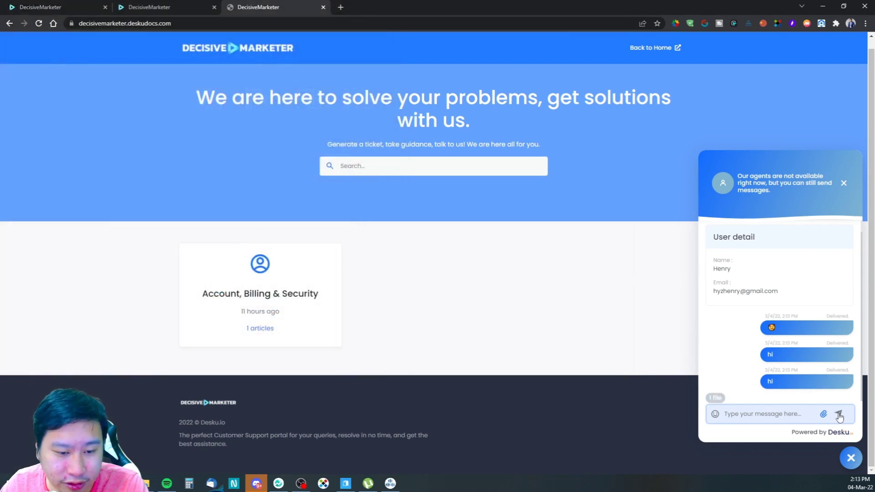
type("H")
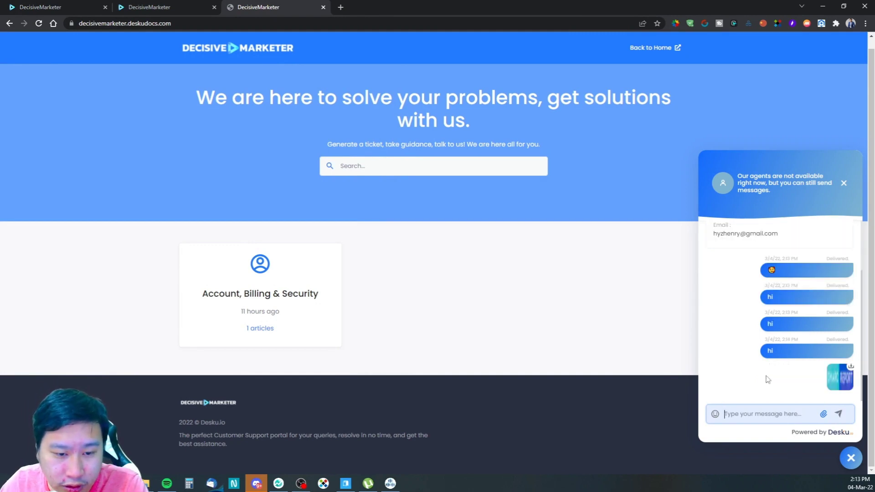
Step: Attach the 13chatstier image and send it with the message 'hi'
left_click(825, 415)
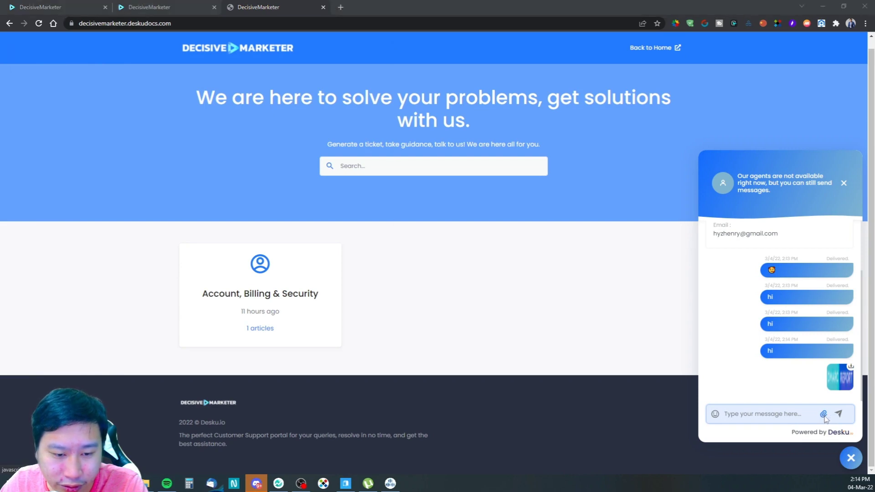
scroll(324, 269, "down", 10)
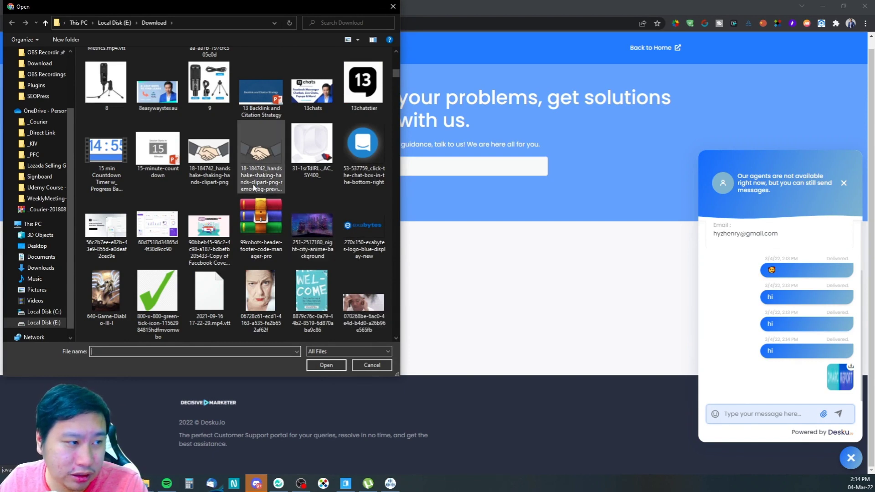
scroll(264, 191, "up", 3)
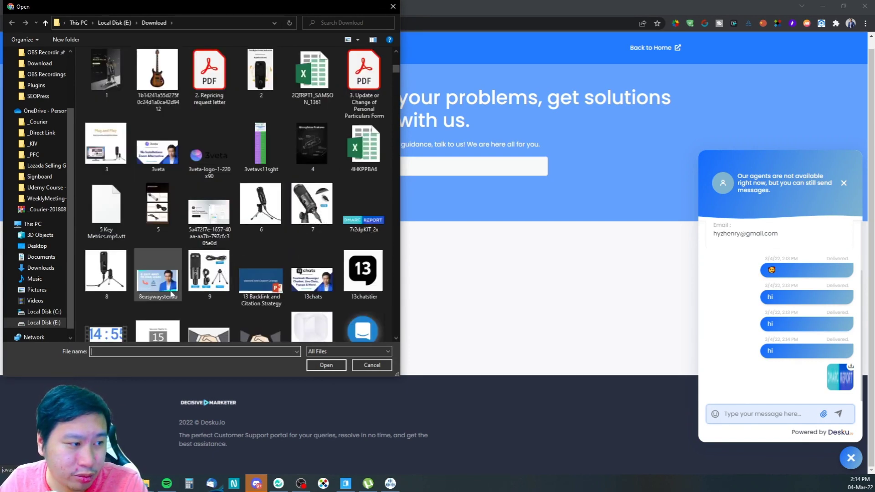
left_click(209, 274)
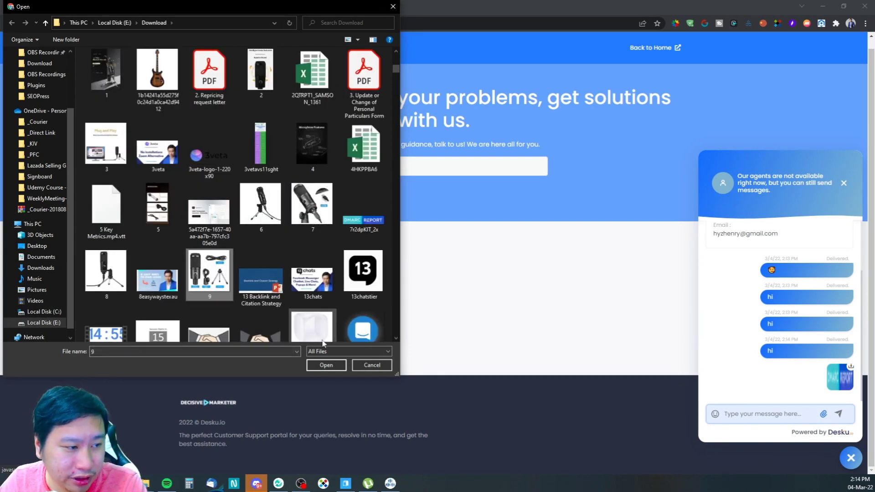
left_click(363, 276)
left_click(332, 367)
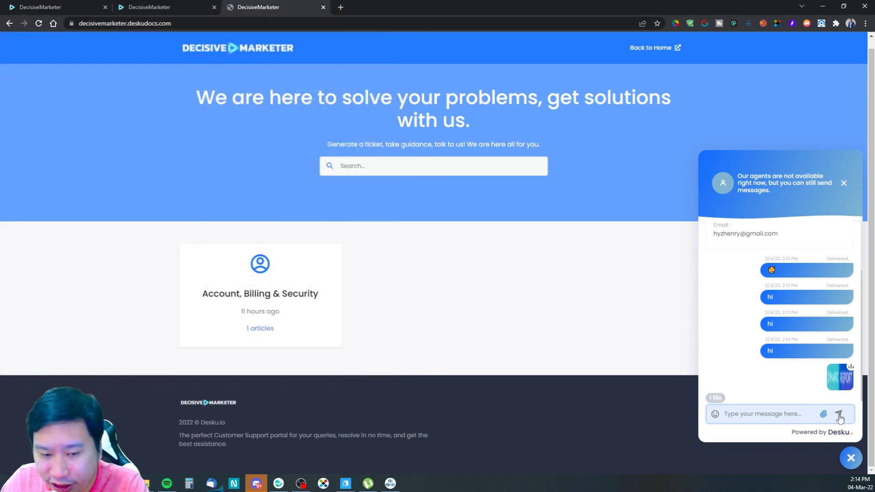
left_click(792, 417)
type("hi")
key("Return")
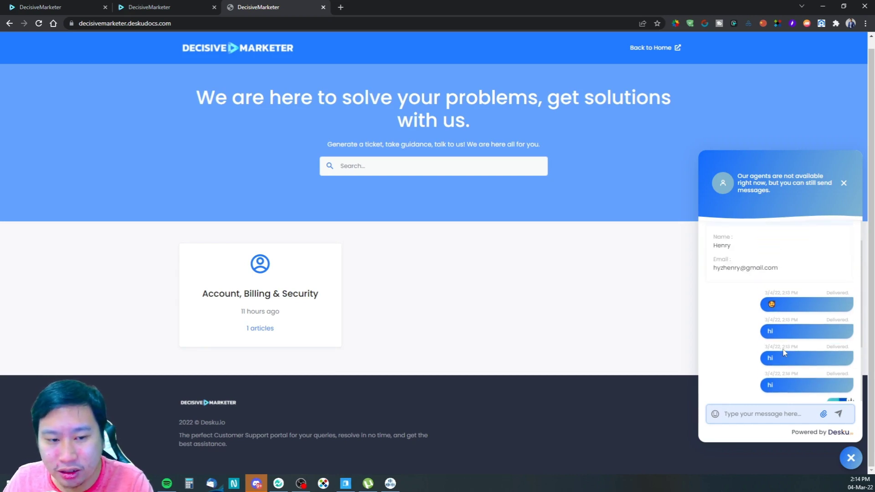
Step: Attach the 13chats image and send it with the message 'test'
scroll(147, 256, "down", 10)
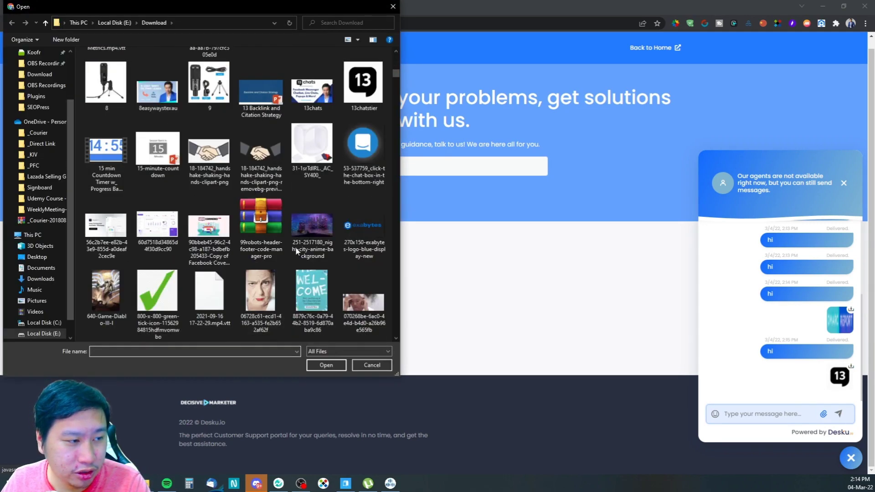
scroll(296, 247, "up", 3)
left_click(306, 275)
left_click(328, 364)
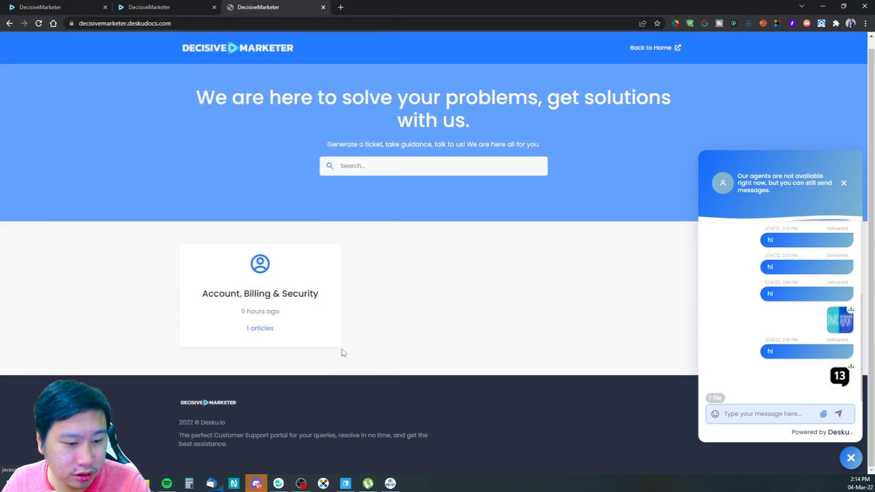
type("test")
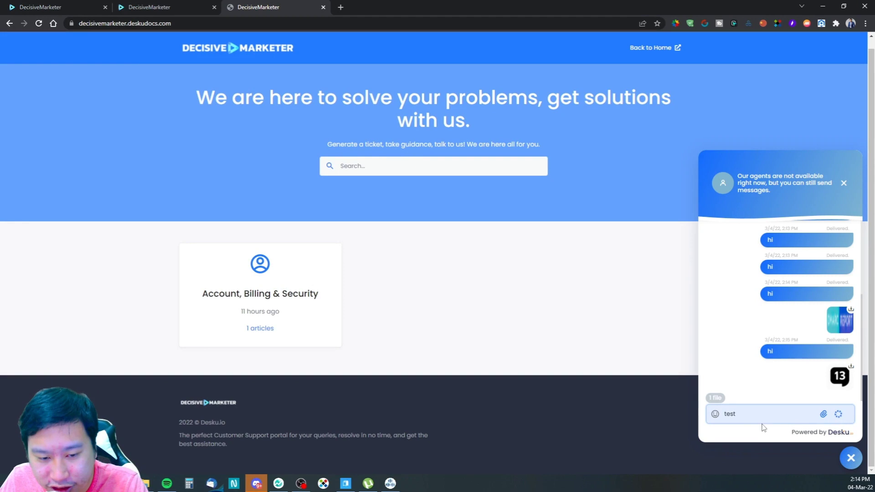
key("Return")
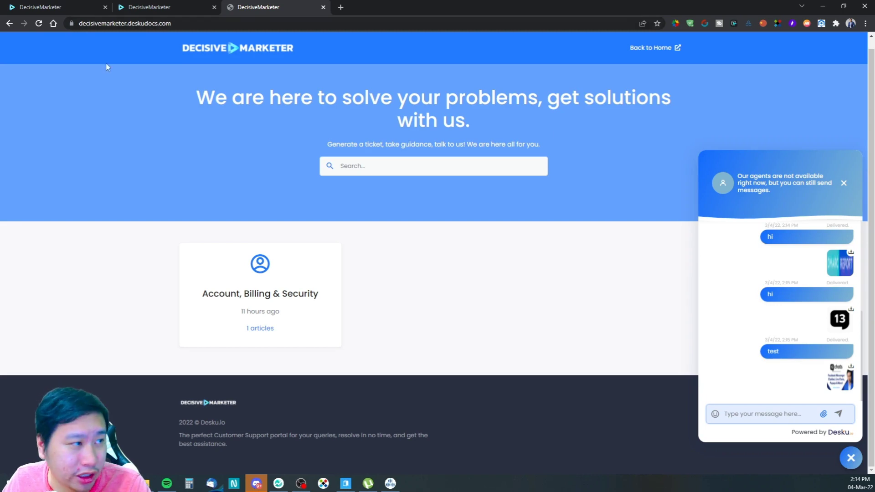
left_click(46, 7)
Step: Open the admin live chat and download the last image the customer sent
left_click(16, 157)
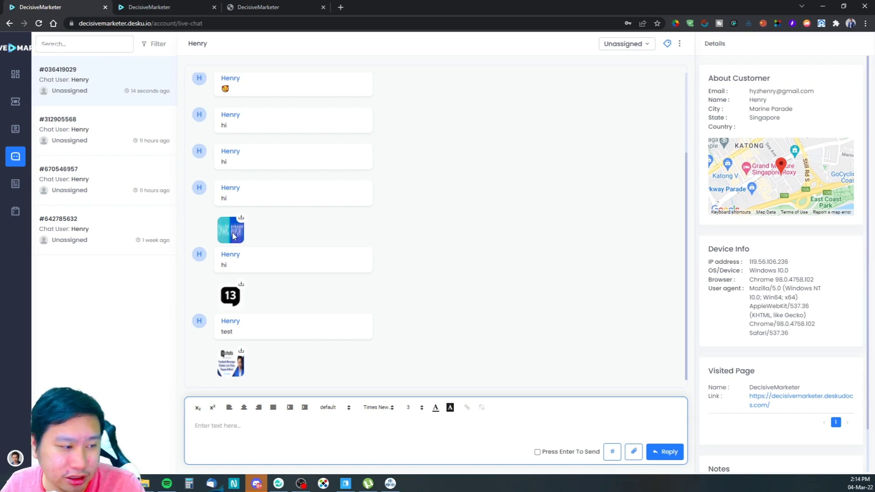
left_click(241, 354)
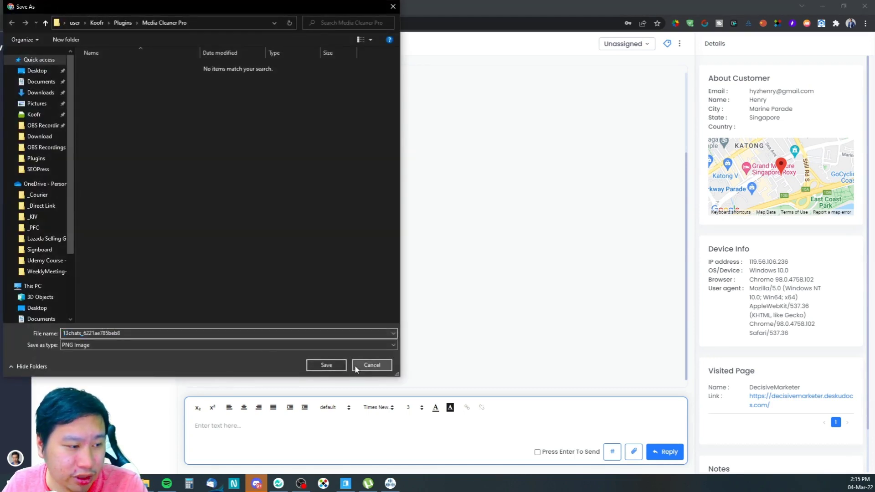
left_click(356, 365)
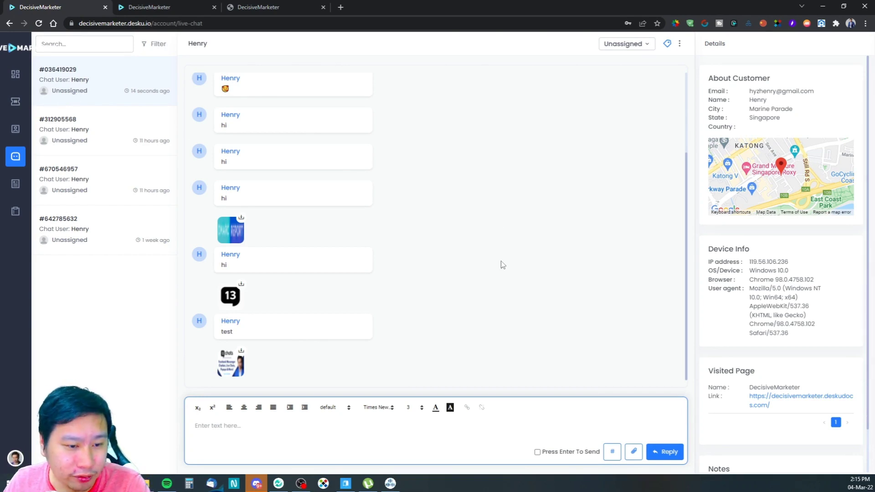
left_click(439, 431)
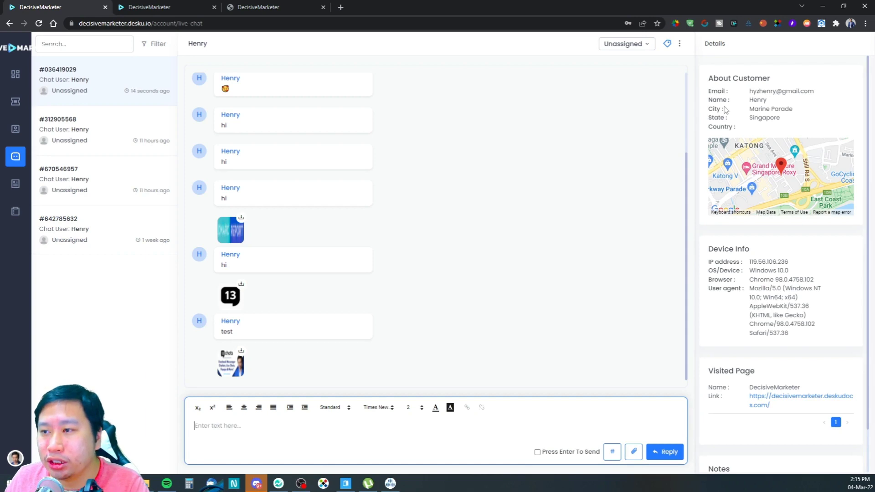
Step: Review the customer's location in the Details panel, then go to the Customers list
scroll(754, 223, "down", 2)
scroll(754, 223, "up", 2)
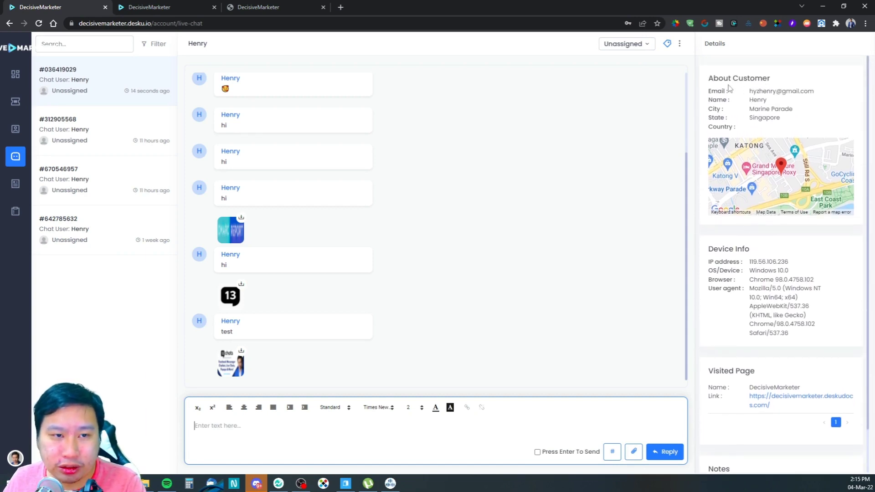
left_click_drag(712, 78, 729, 87)
left_click(773, 116)
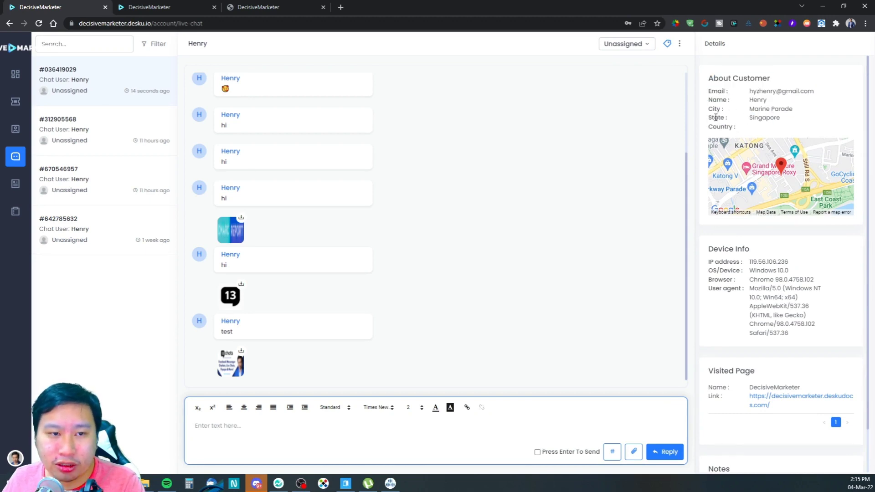
left_click_drag(714, 113, 775, 120)
left_click(746, 114)
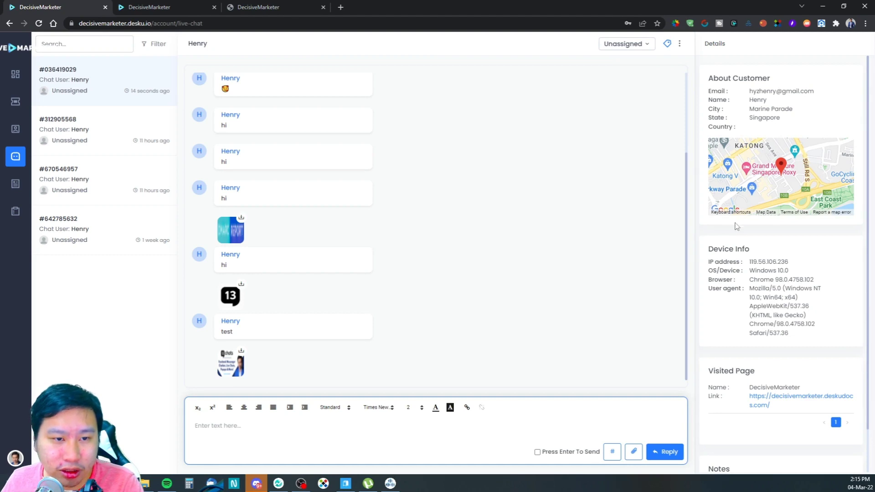
scroll(743, 281, "down", 1)
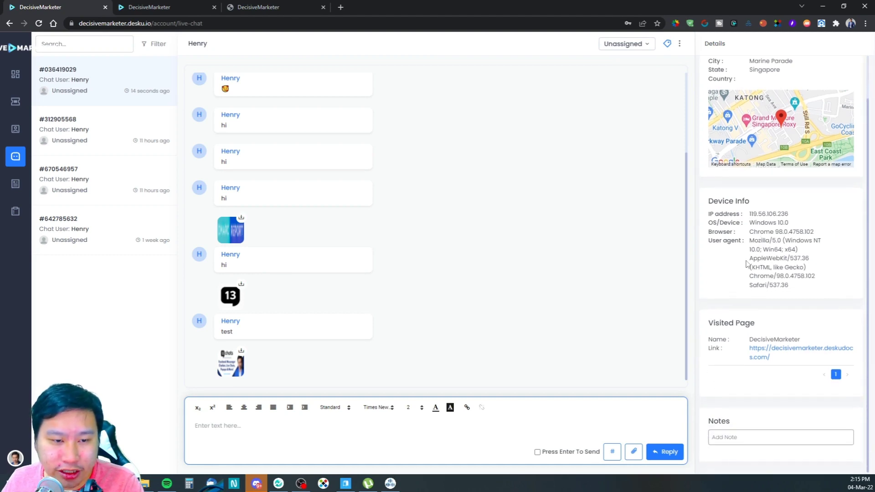
left_click(14, 130)
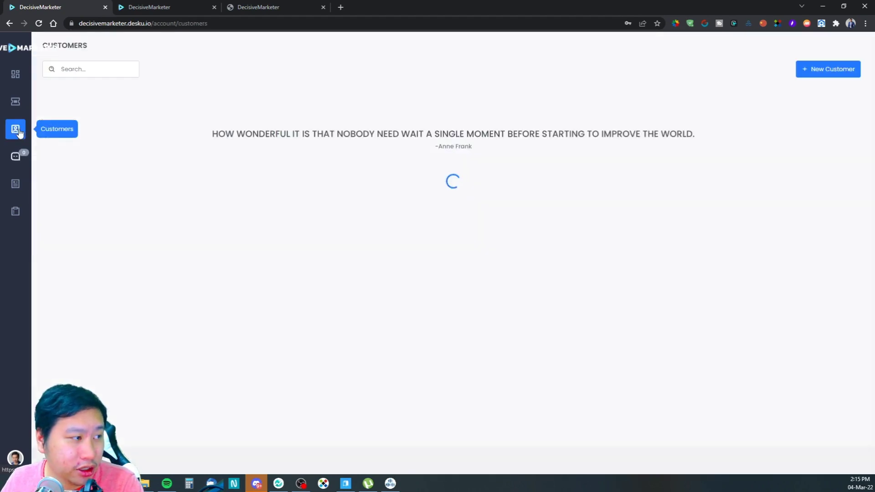
Step: Open the Knowledgebase in a new tab and view its Articles list with 'How to Change Your Password'
left_click(11, 81)
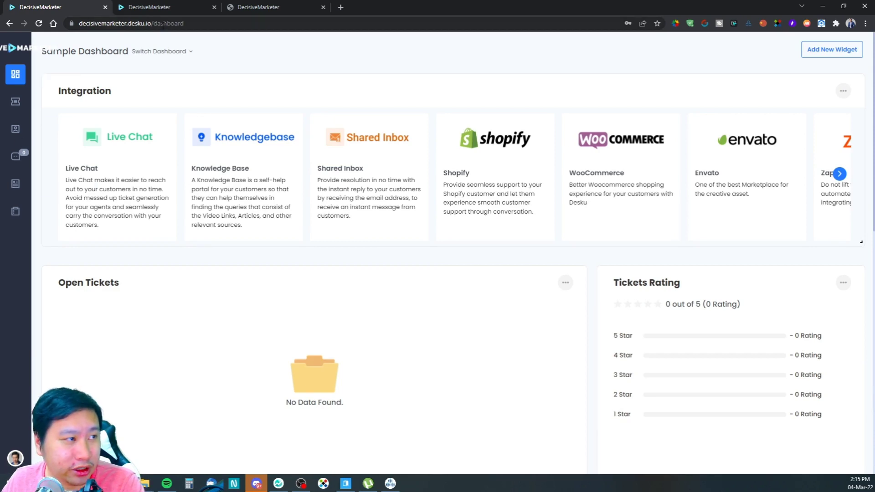
left_click(267, 6)
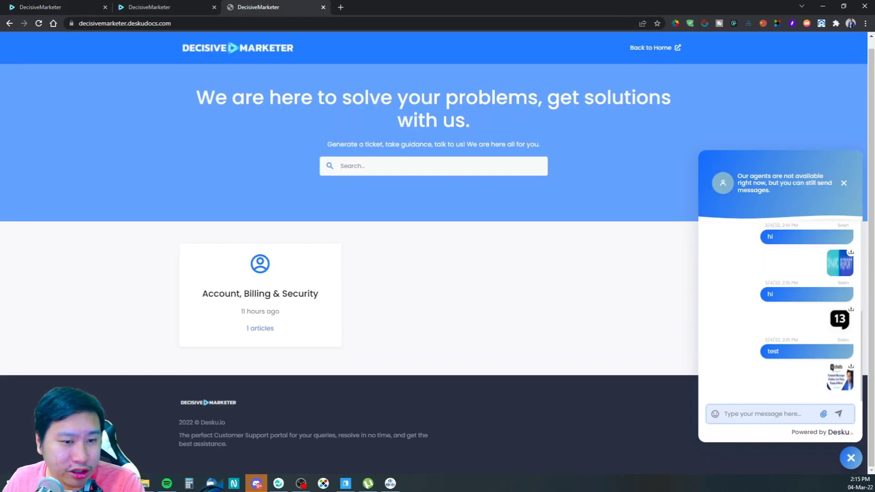
left_click(17, 6)
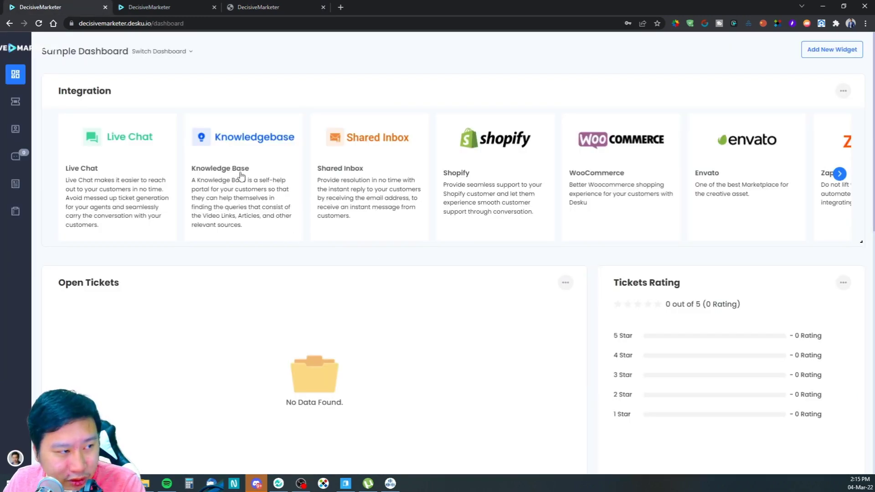
left_click(13, 185)
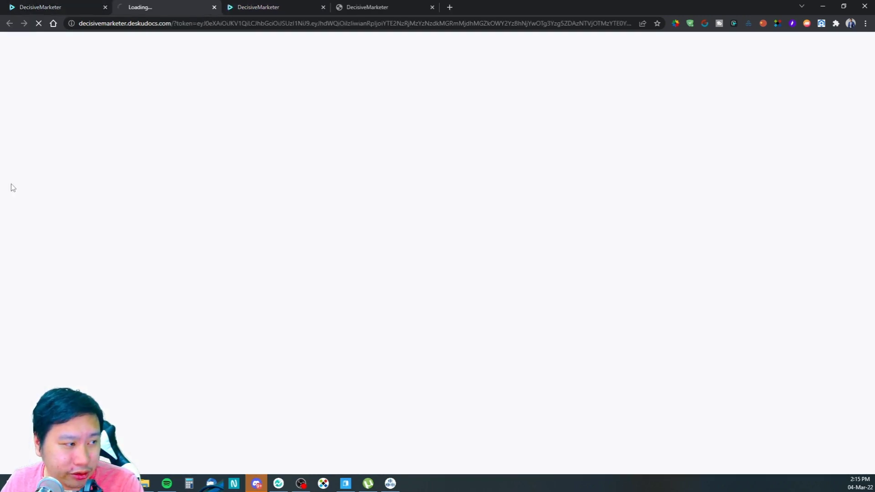
left_click(50, 11)
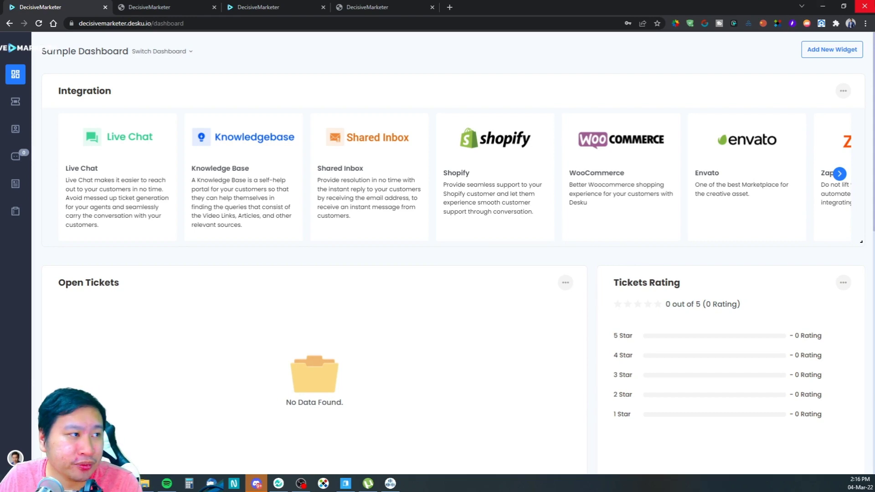
left_click(157, 5)
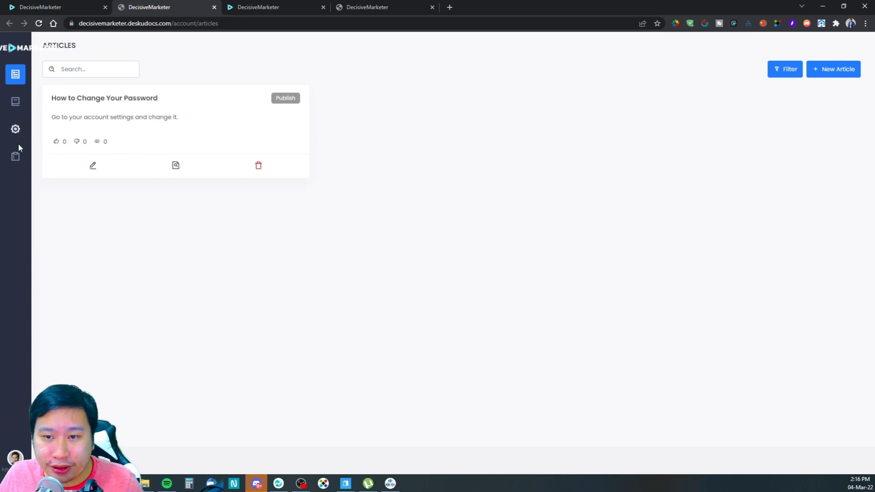
Step: Open Help Center Settings and check the primary colour, leaving it at #247bff
left_click(15, 129)
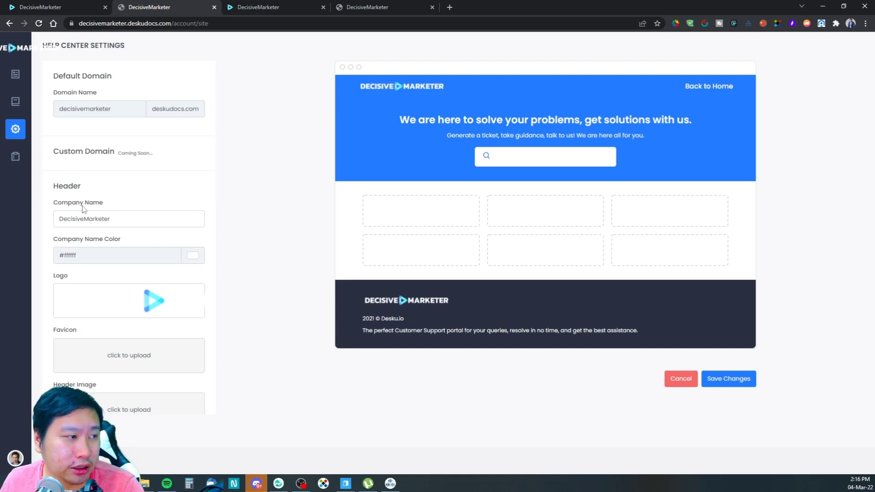
scroll(92, 205, "down", 1)
scroll(92, 205, "down", 1)
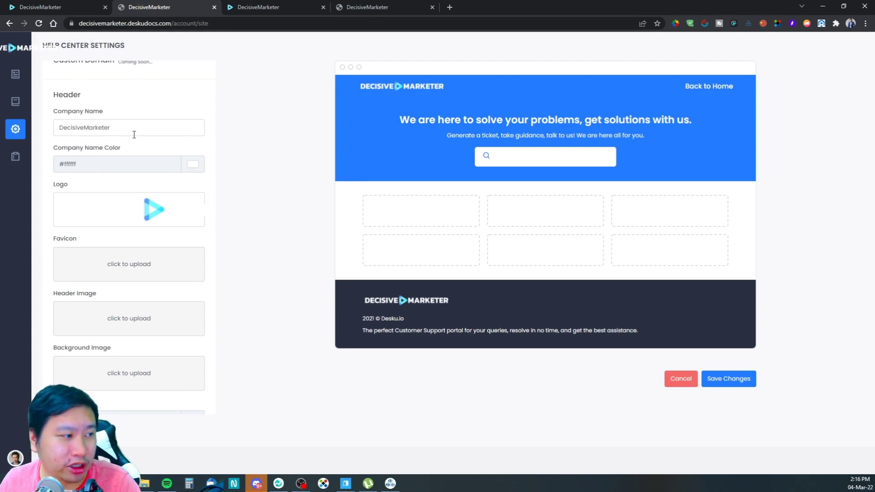
scroll(146, 205, "down", 2)
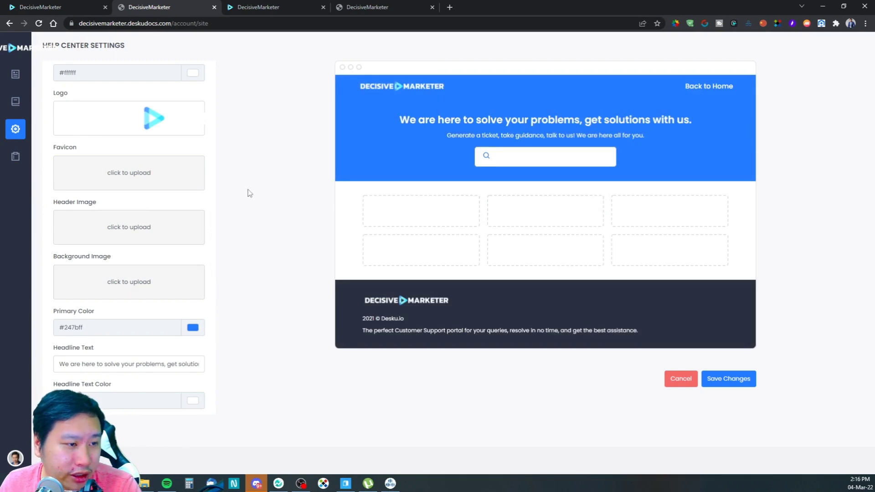
scroll(121, 307, "down", 2)
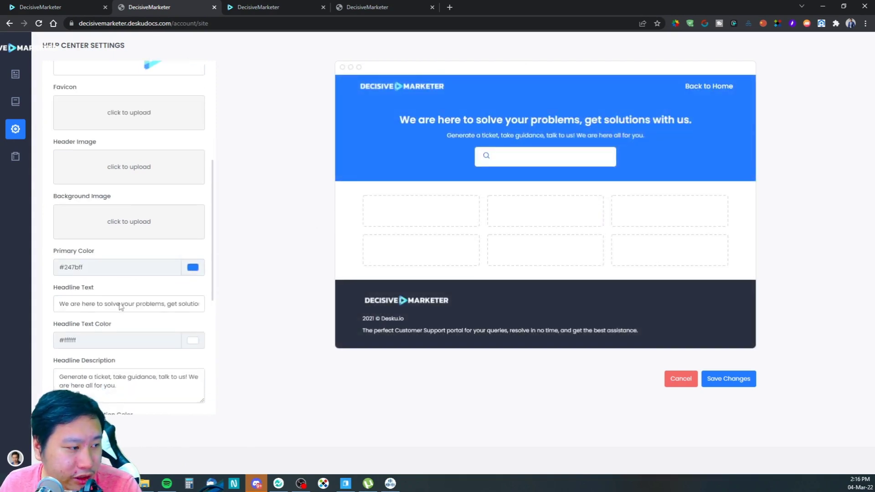
scroll(121, 307, "down", 2)
left_click_drag(102, 190, 72, 189)
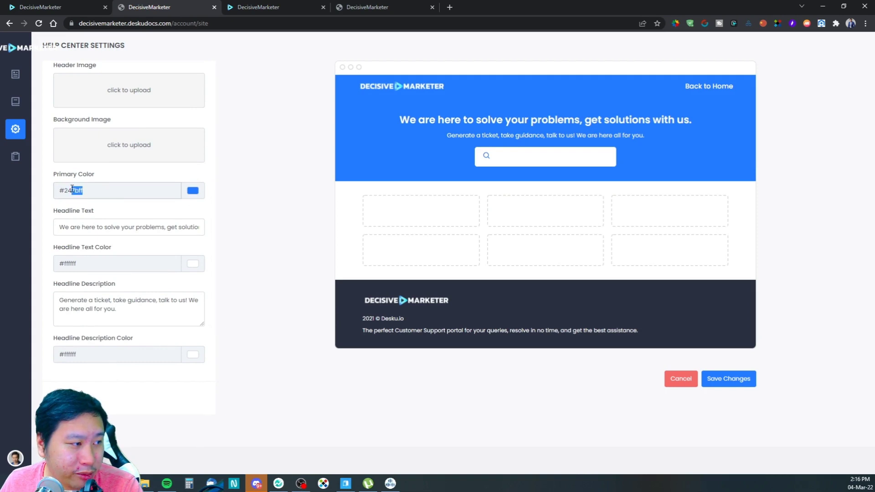
left_click(193, 190)
left_click_drag(139, 292, 120, 291)
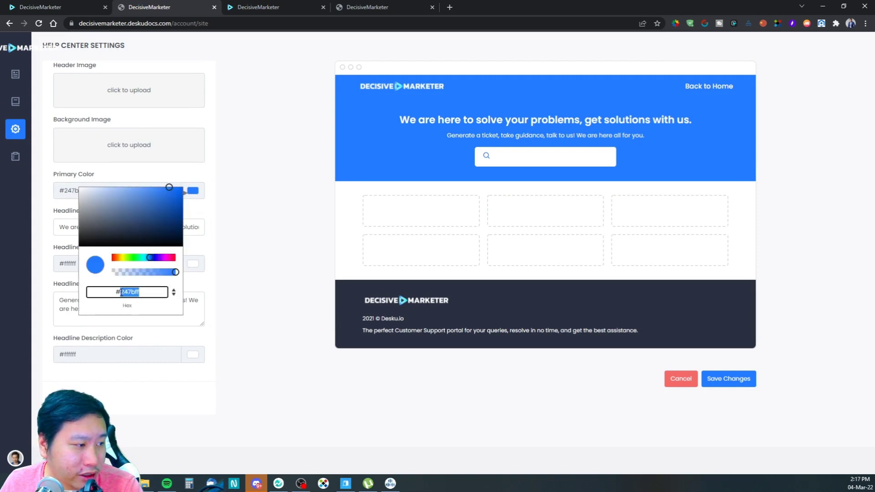
left_click(232, 254)
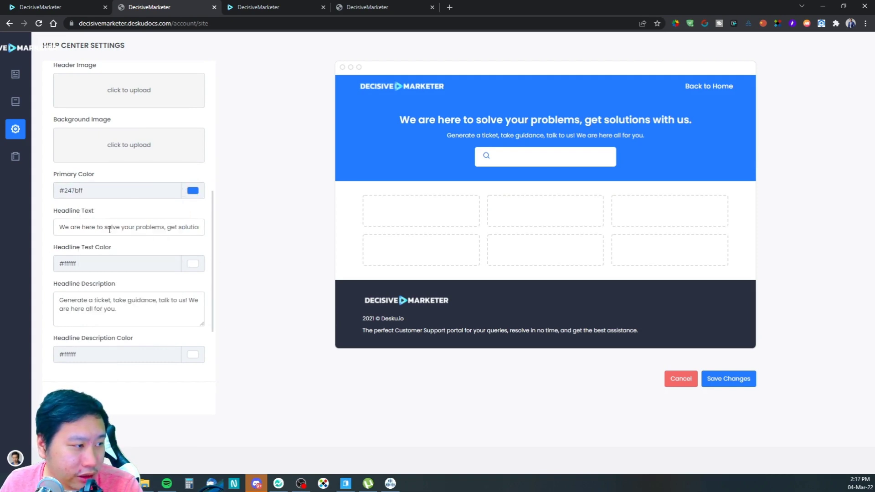
Step: Look through the headline and link label settings, then view the live help centre site
left_click_drag(59, 227, 165, 227)
left_click(203, 229)
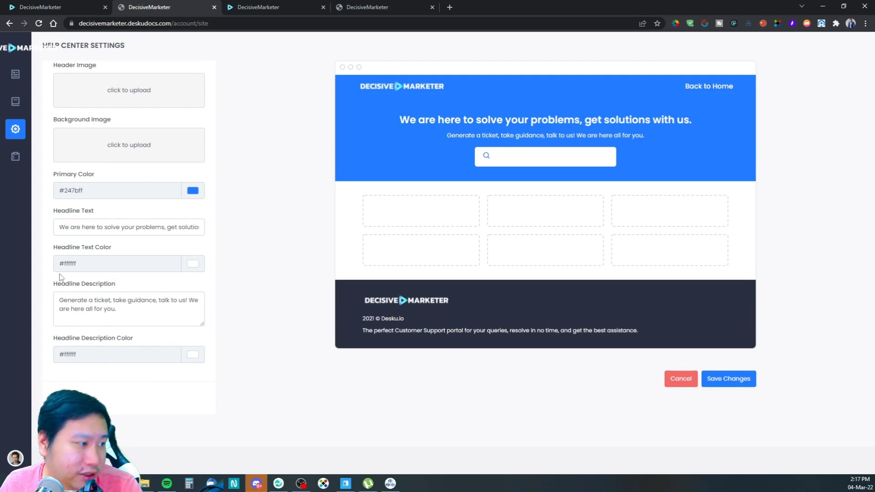
scroll(80, 297, "down", 2)
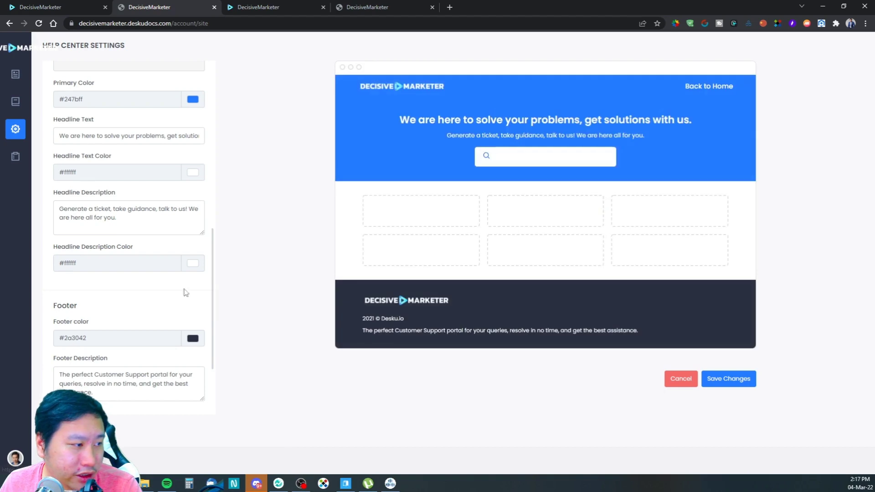
scroll(98, 324, "down", 3)
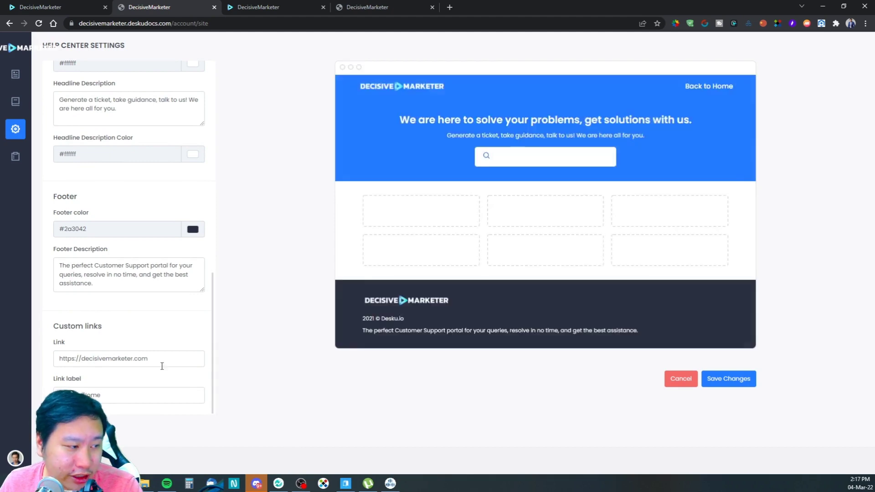
scroll(162, 363, "up", 4)
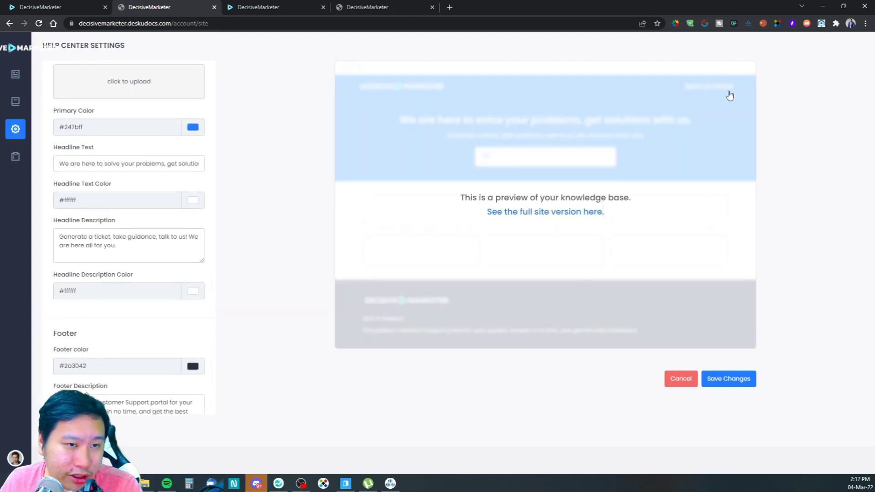
scroll(122, 363, "down", 4)
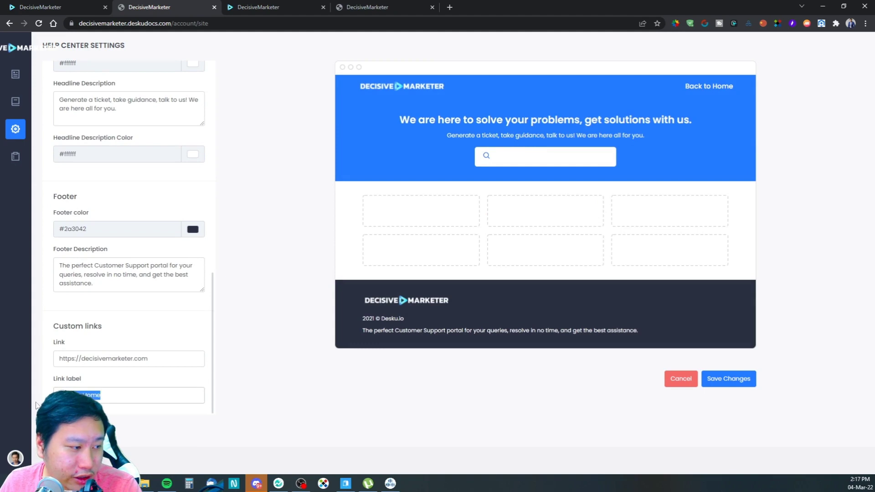
left_click(183, 362)
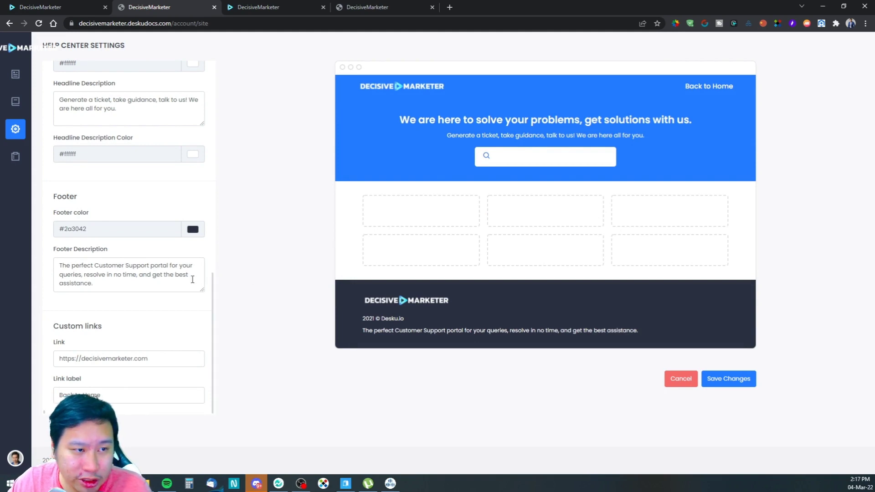
scroll(193, 280, "up", 3)
left_click(355, 7)
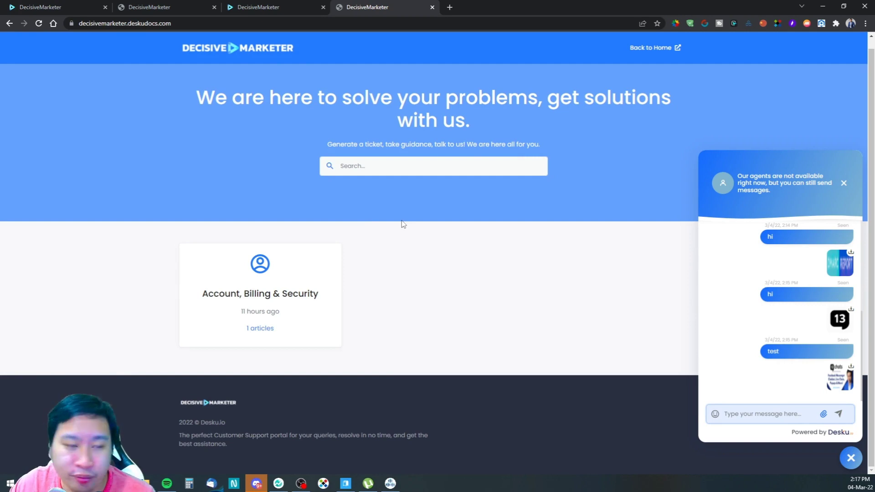
Step: Return to the Desku dashboard and open the live chat conversations
left_click(152, 5)
left_click(232, 13)
left_click(155, 12)
left_click(59, 13)
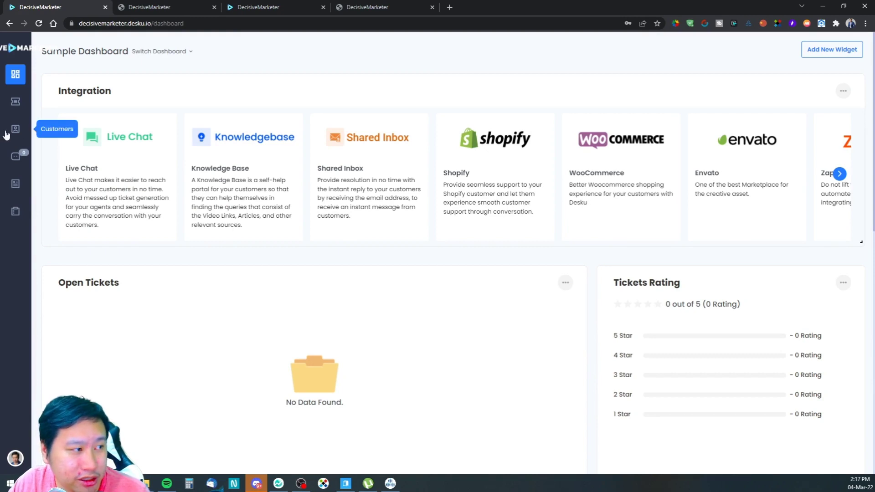
left_click(17, 156)
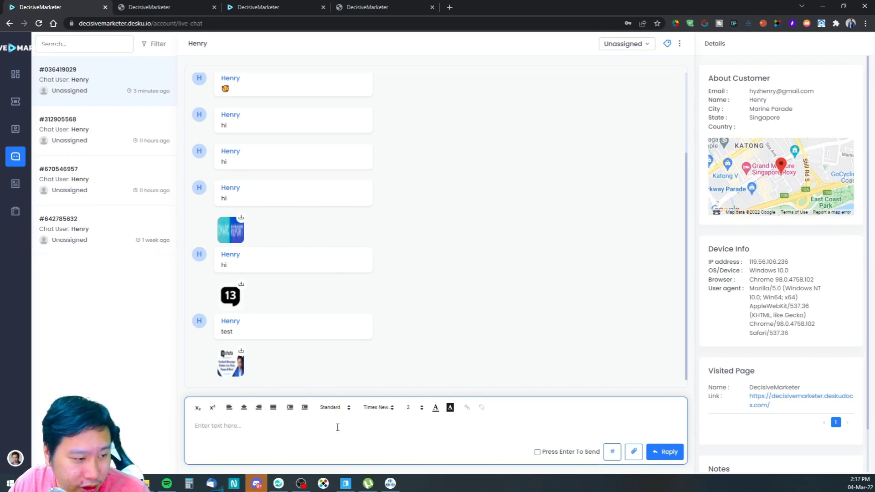
Step: Send the customer the reply 'Hello how can I help you?' in Calibri font
type("H")
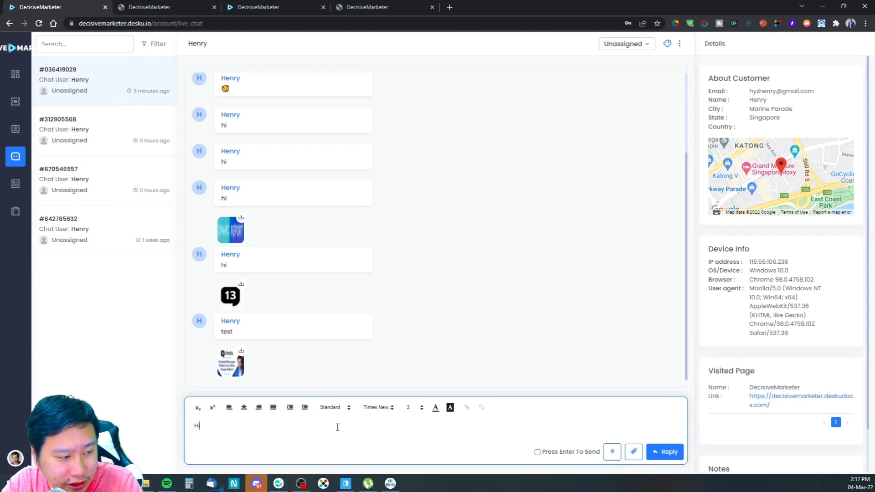
type("iel")
key("BackSpace")
key("BackSpace")
key("BackSpace")
type("e")
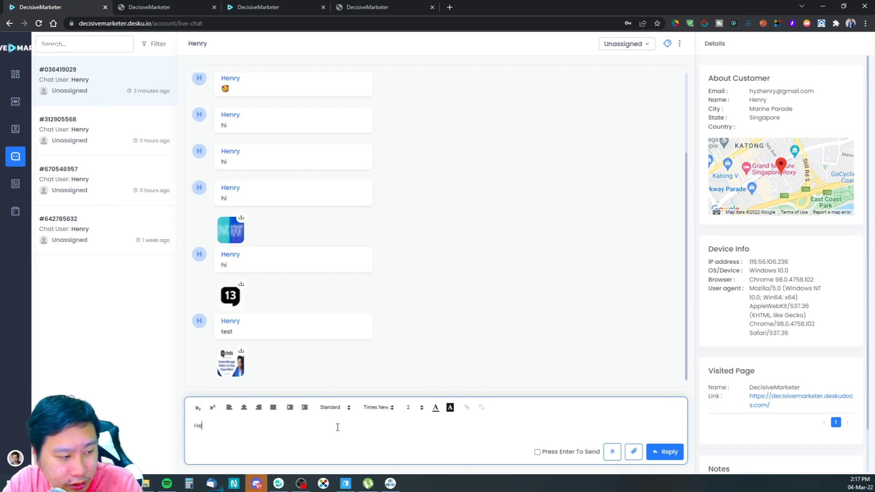
type("llo how can I hekpo")
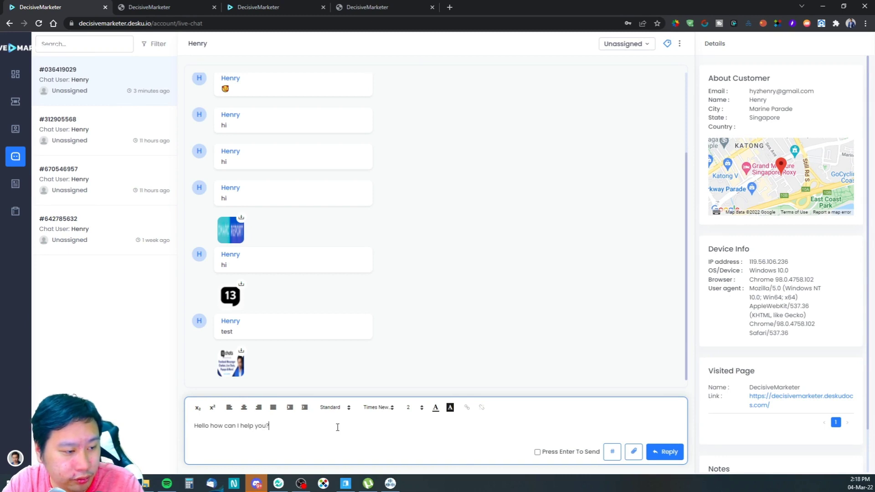
key("ctrl+a")
left_click(377, 408)
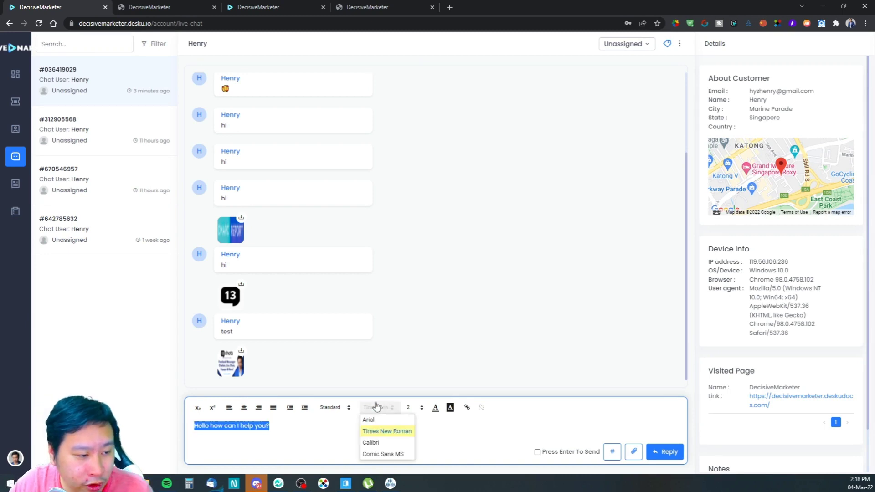
left_click(372, 444)
left_click(330, 416)
left_click(666, 460)
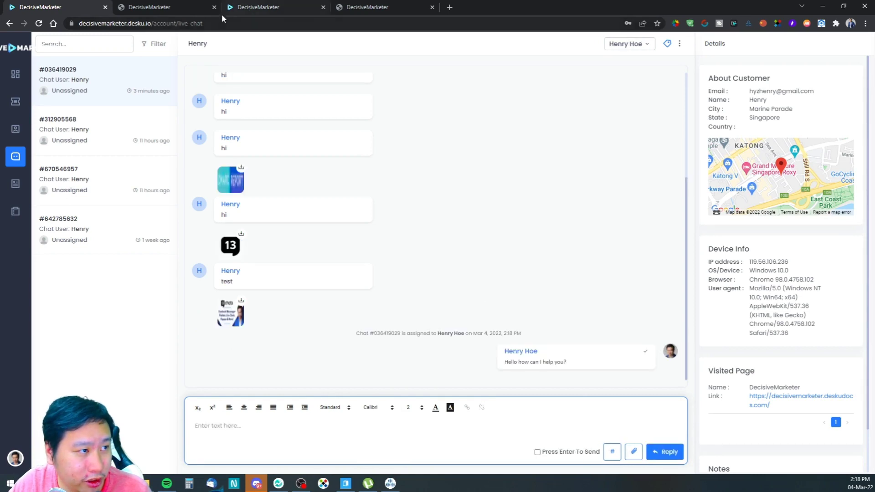
left_click(367, 7)
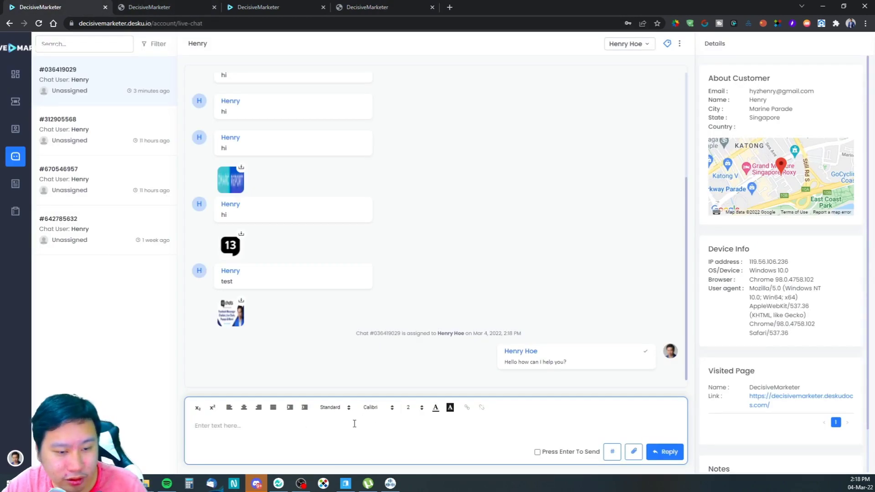
Step: Turn on Press Enter To Send and send 'What's your issue?' in Comic Sans MS
left_click(371, 407)
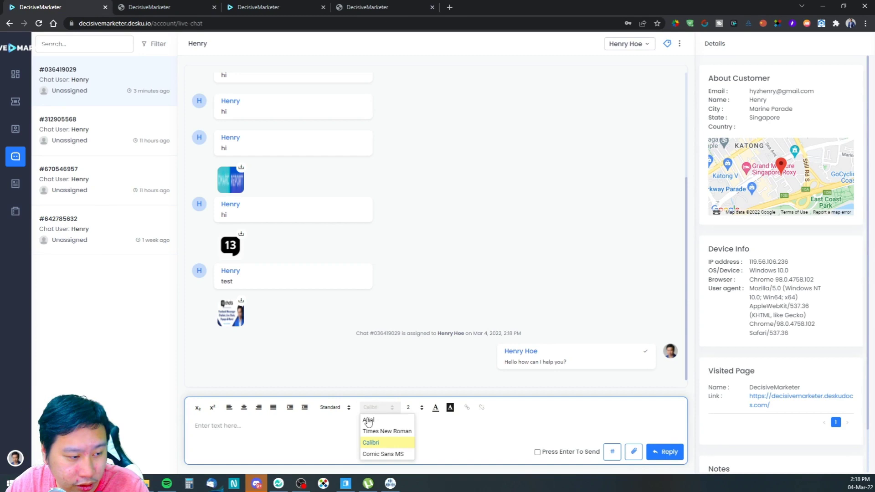
left_click(379, 454)
type("How can I help you?")
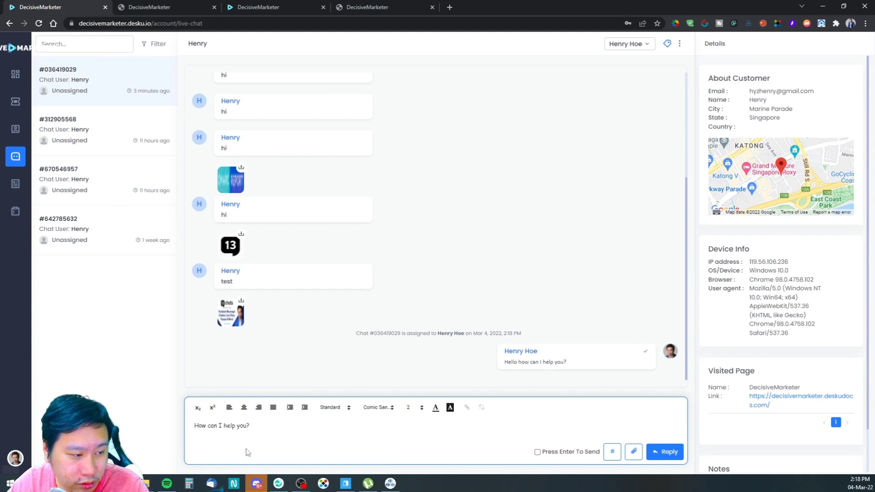
key("ctrl+a")
type("Ho")
key("BackSpace")
key("BackSpace")
type("How")
key("BackSpace")
key("BackSpace")
key("BackSpace")
type("Wha")
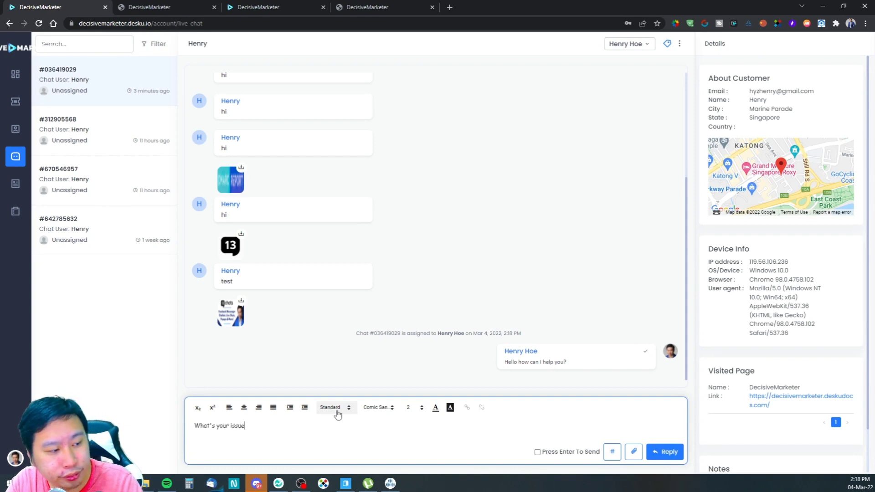
key("Return")
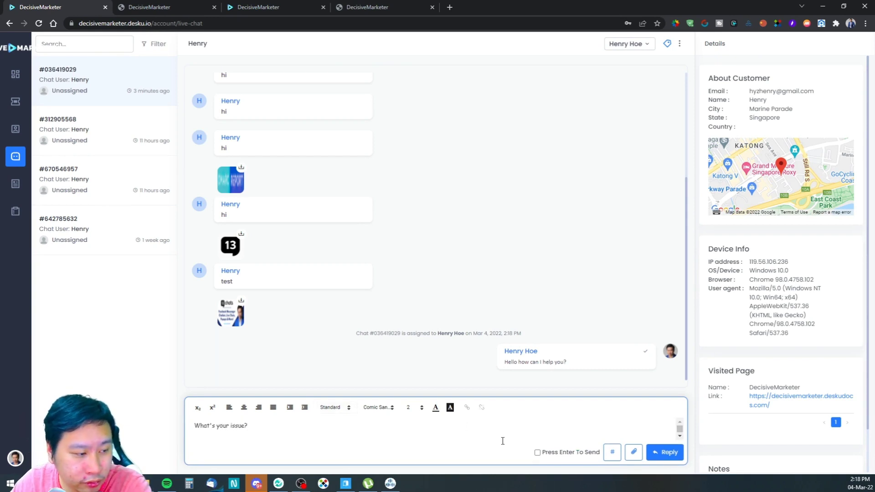
key("BackSpace")
left_click(564, 453)
key("Return")
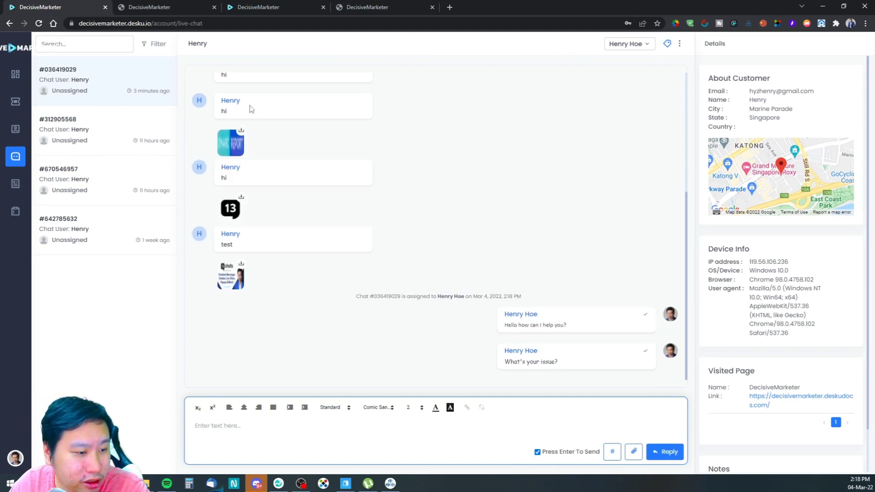
Step: Confirm the reply arrived in the help-centre chat widget, then return to the agent live chat
left_click(349, 6)
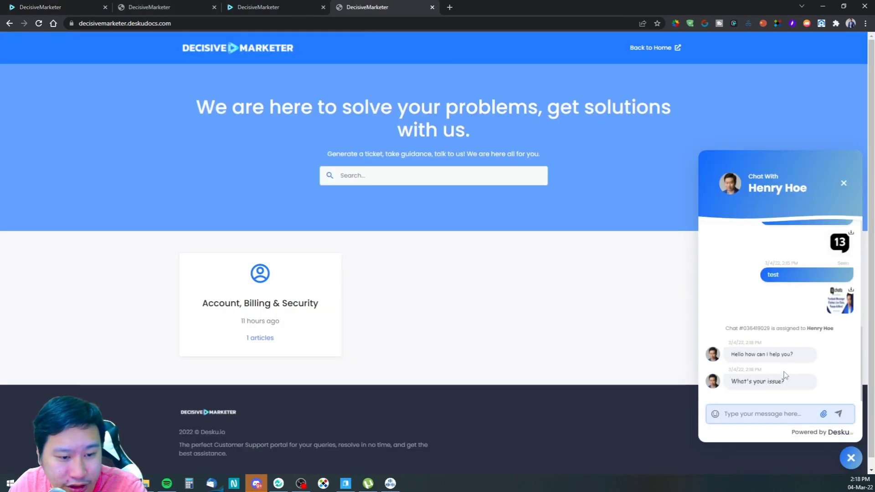
left_click_drag(744, 381, 794, 389)
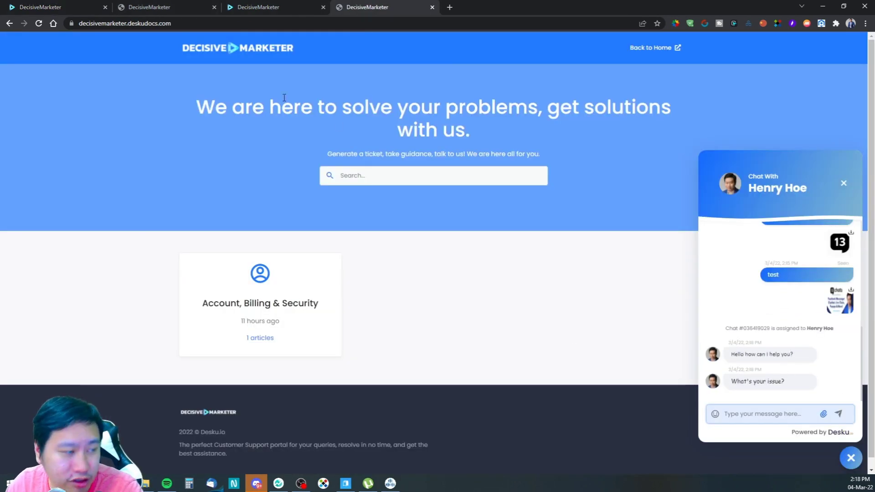
left_click(64, 6)
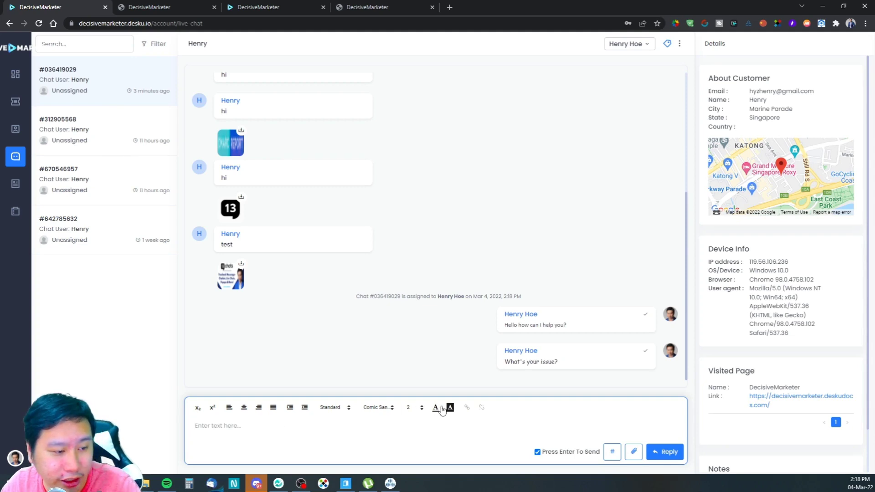
Step: Type Hello in the reply box and colour it bright blue
type("Hello")
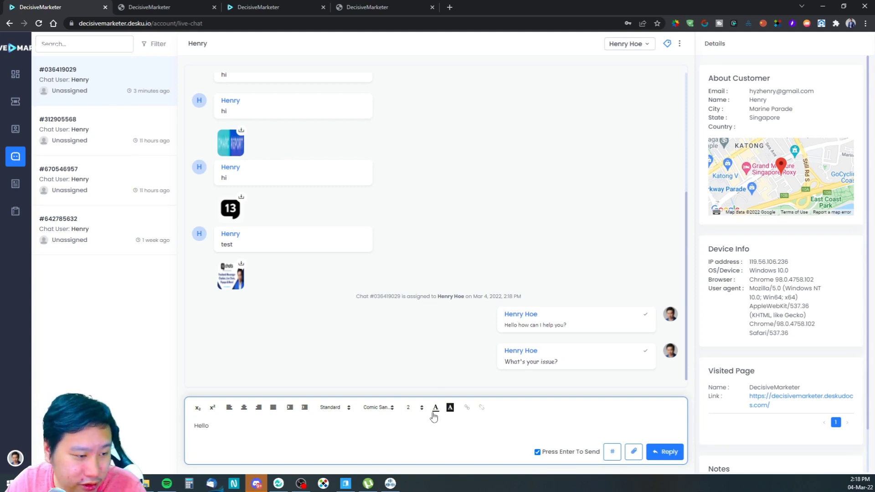
left_click(437, 409)
double_click(201, 425)
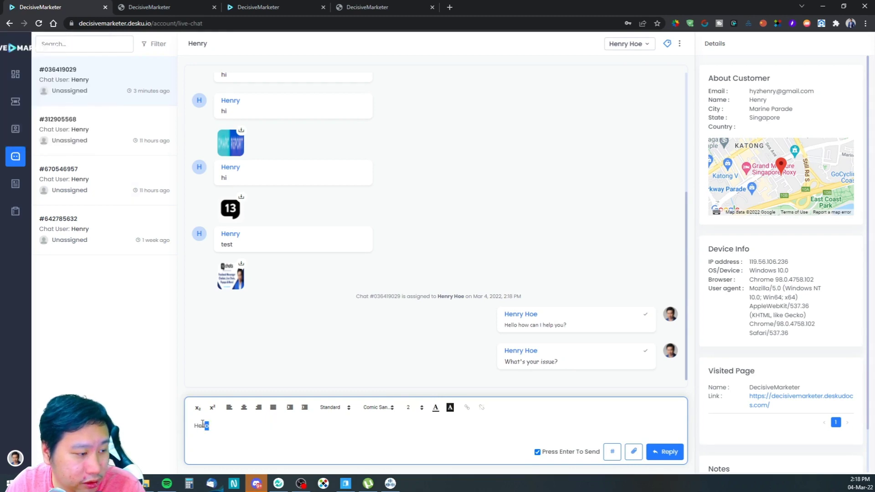
left_click(436, 407)
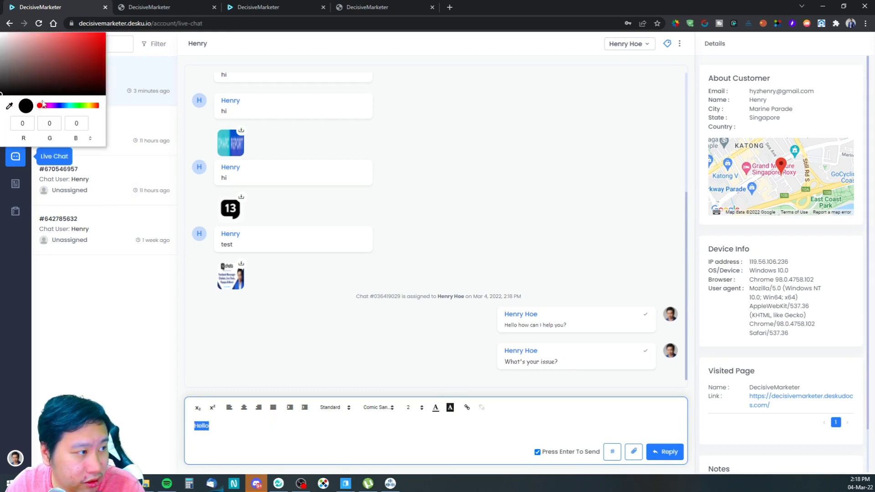
left_click(61, 106)
left_click_drag(65, 71, 105, 33)
left_click(144, 328)
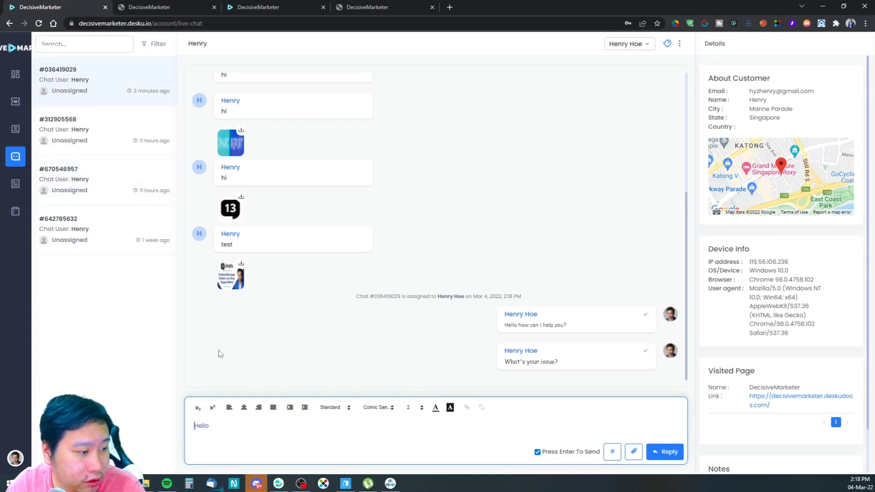
Step: Send the blue Hello reply and confirm it on the customer's help page
left_click(669, 456)
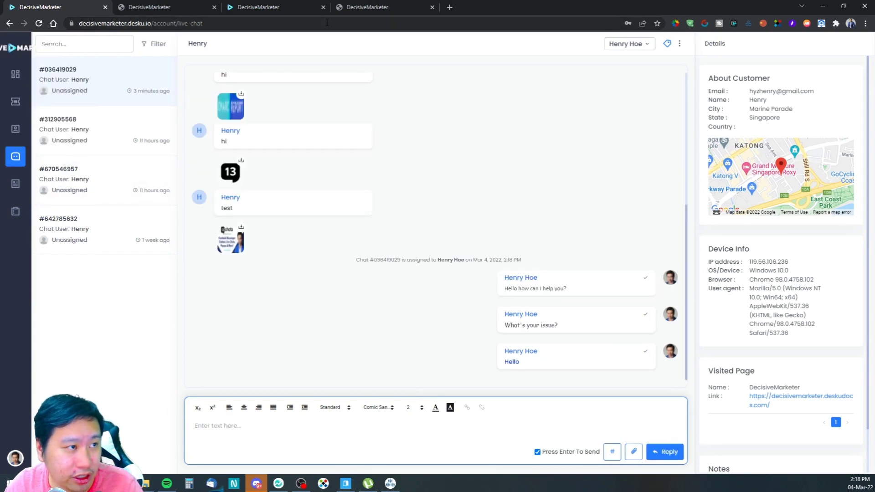
left_click(366, 7)
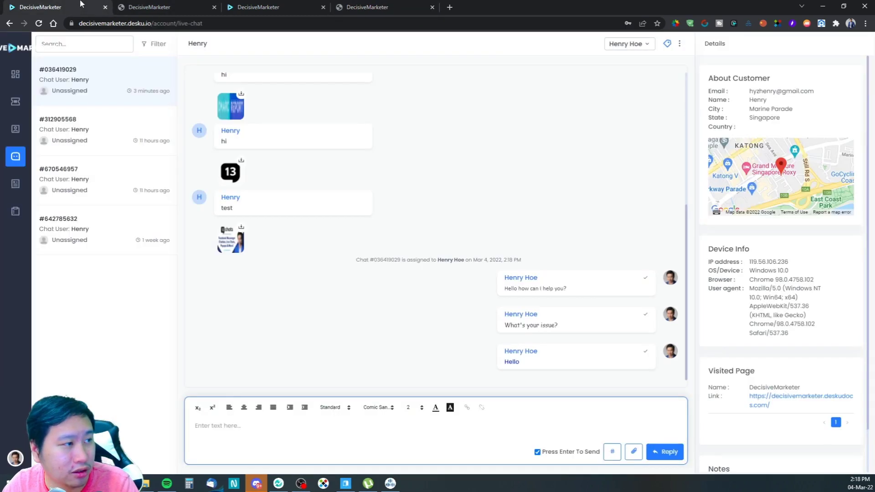
left_click(109, 6)
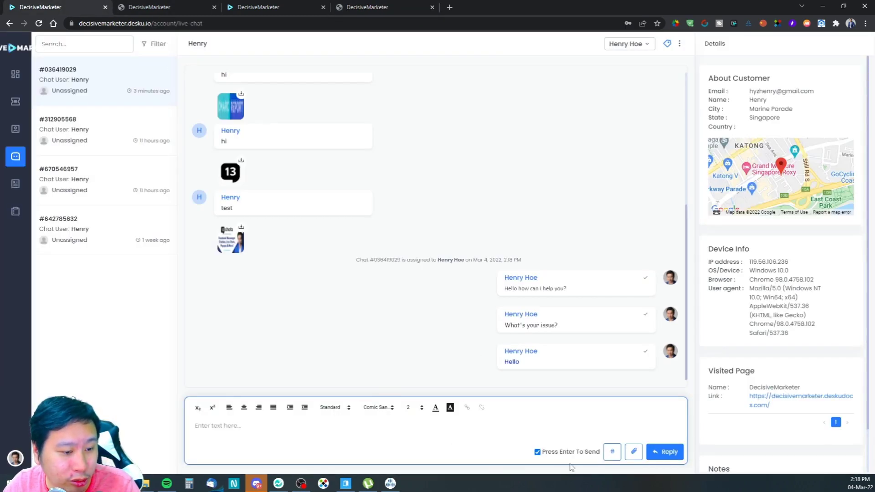
Step: Check the empty Saved Replies panel, then open a new blank browser tab
left_click(613, 453)
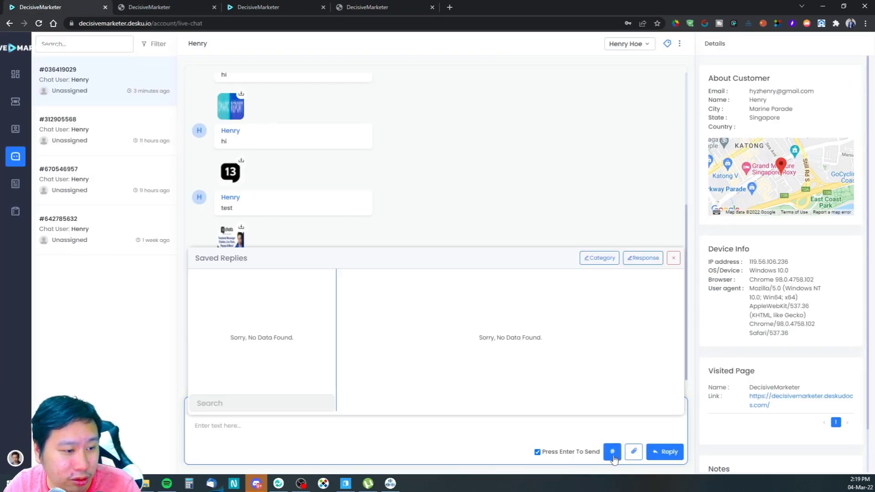
left_click(612, 452)
left_click(612, 452)
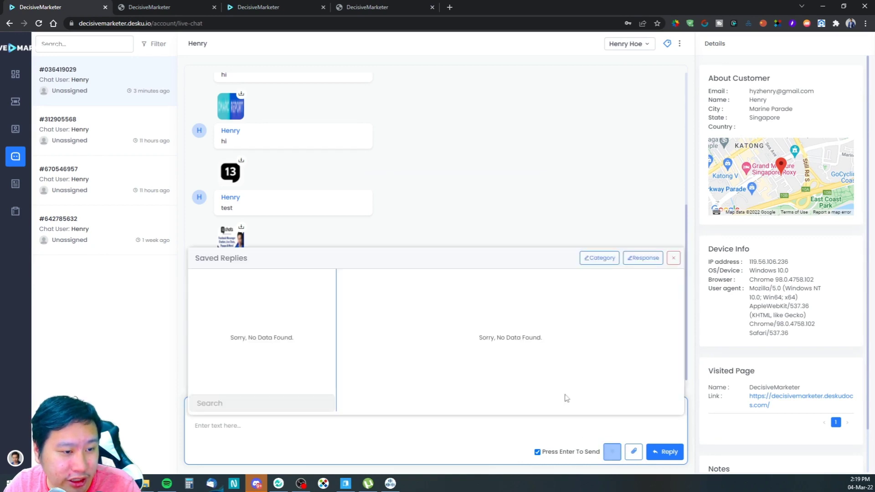
left_click(674, 258)
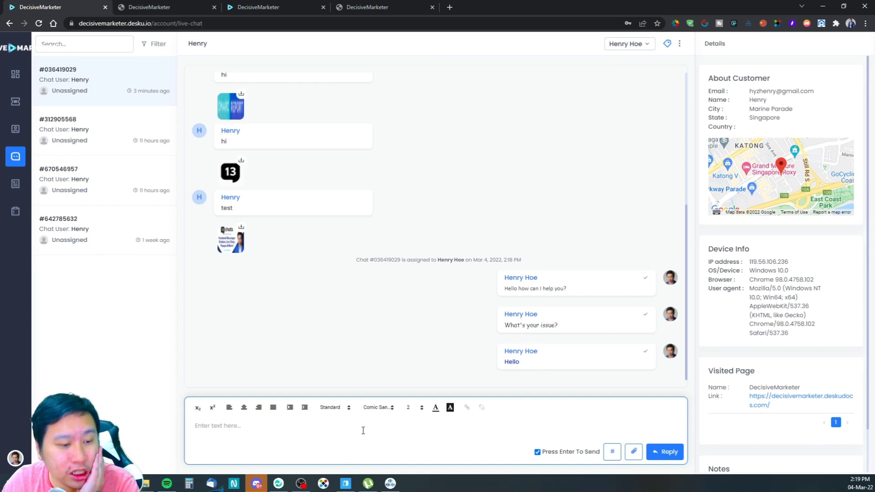
left_click(404, 424)
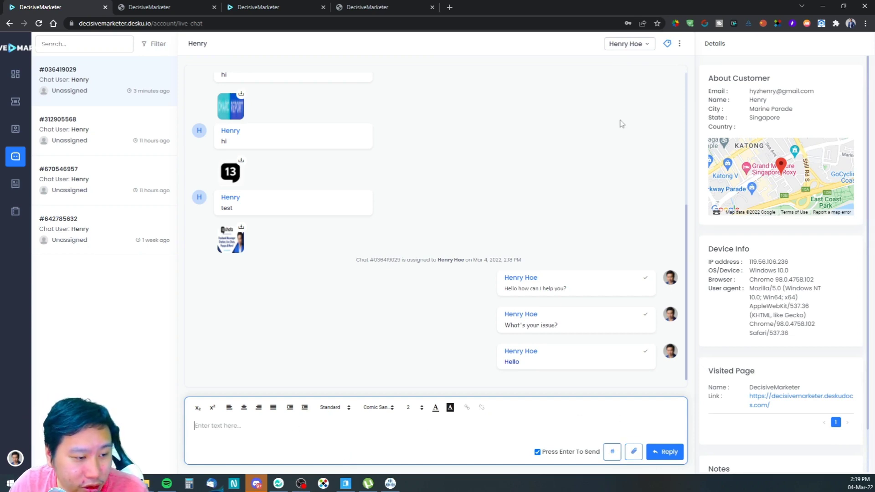
left_click(449, 7)
left_click(421, 22)
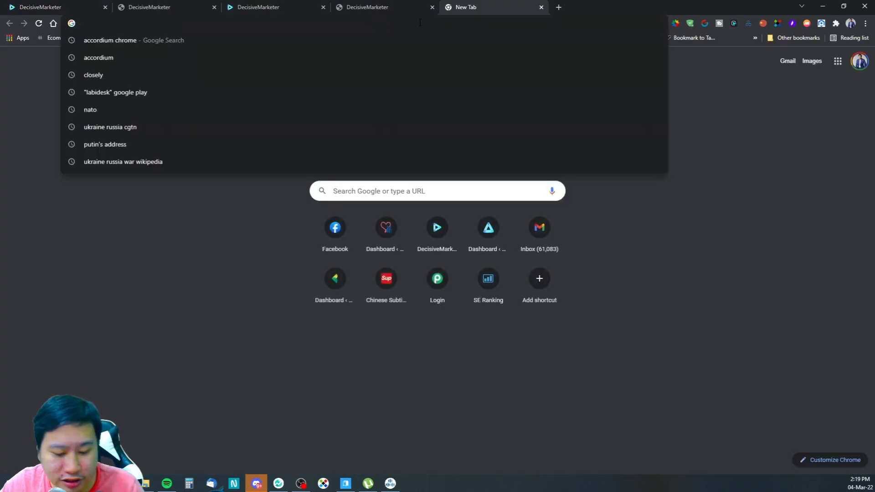
Step: Search Chrome for 'smiley face emoji' and paste a smiley into Desku's reply box
type("e")
key("BackSpace")
key("BackSpace")
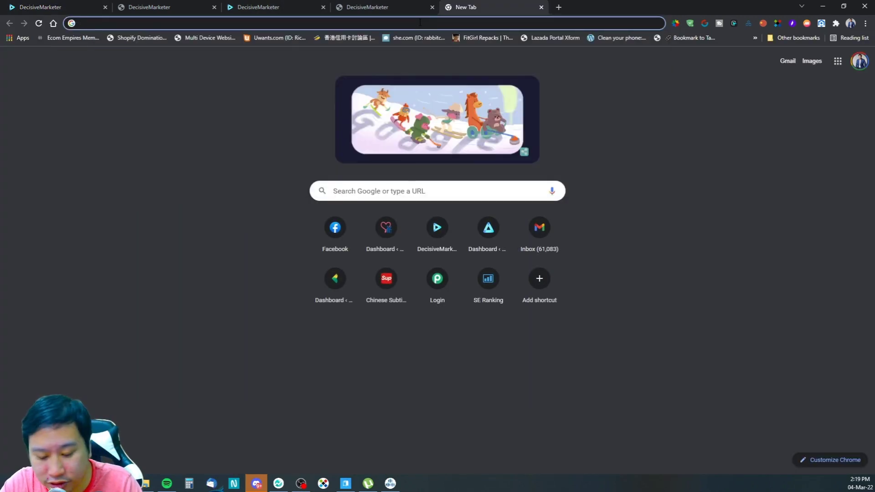
type("smiley ace")
key("BackSpace")
key("BackSpace")
key("BackSpace")
type("face symbol")
key("Down")
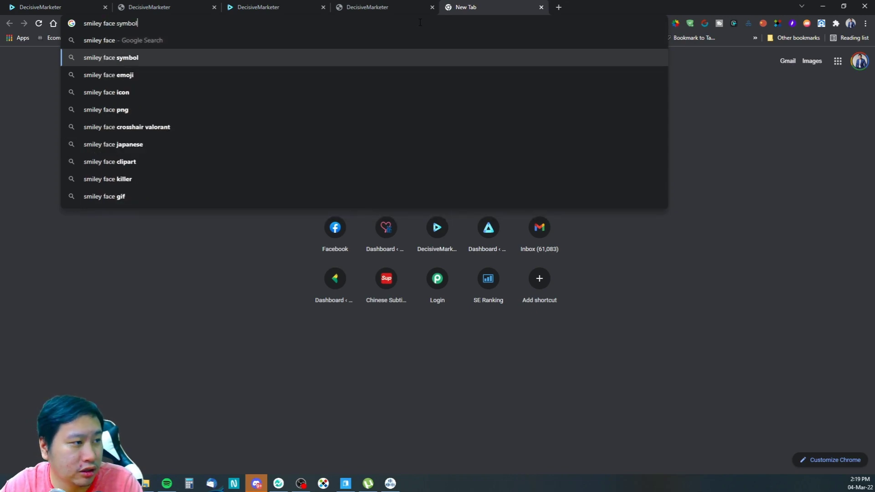
key("Down")
key("Return")
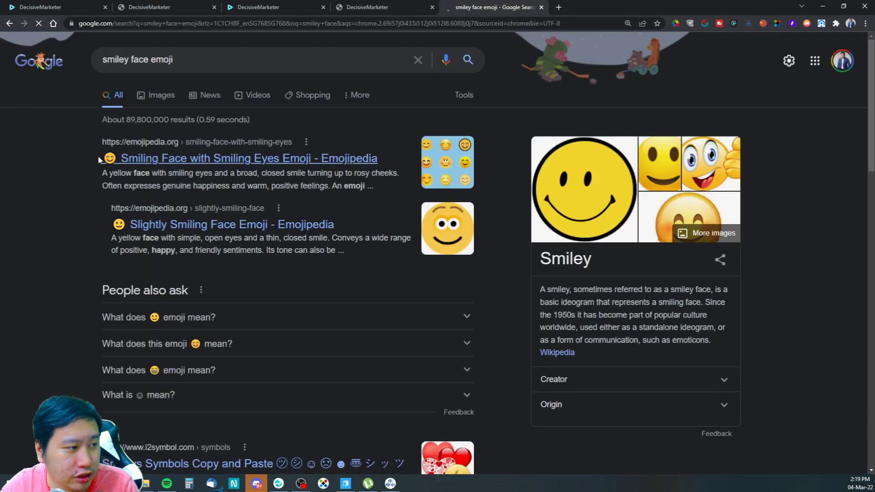
key("ctrl+1")
key("ctrl+v")
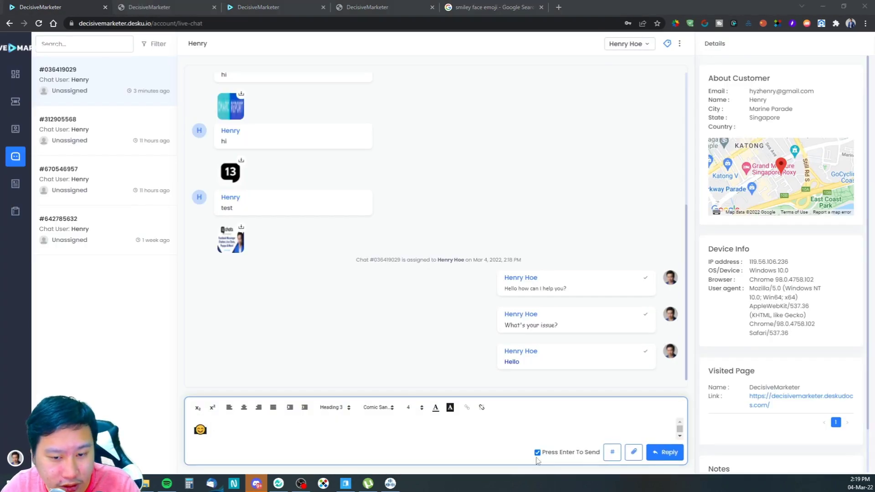
Step: Replace the heading-styled smiley with a plain one, send it, and check the help page
left_click(394, 465)
key("ctrl+a")
key("BackSpace")
key("ctrl+v")
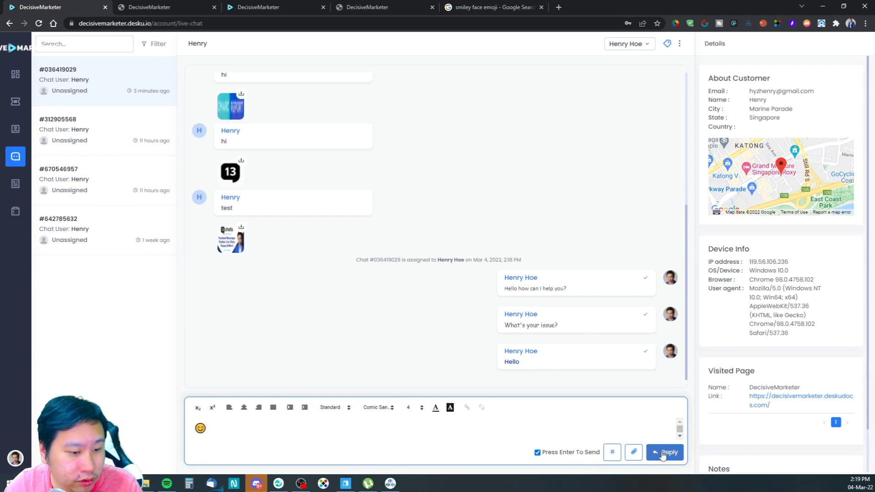
left_click(667, 453)
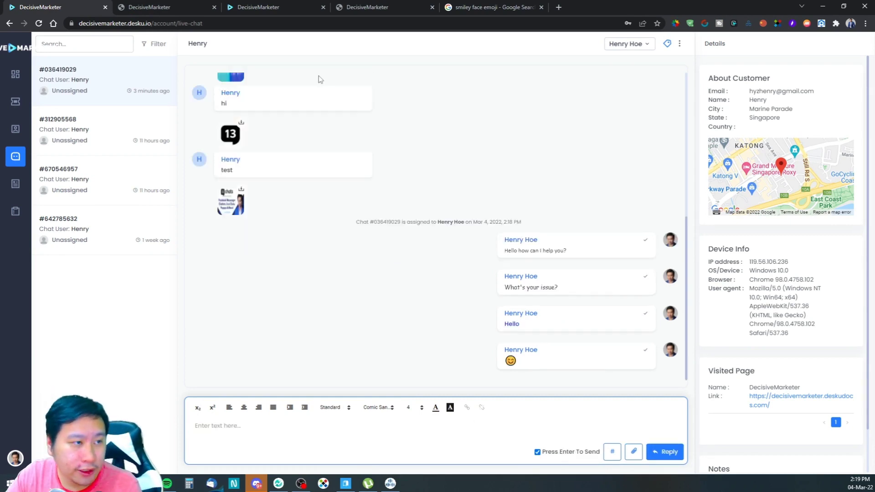
left_click(363, 7)
left_click(33, 5)
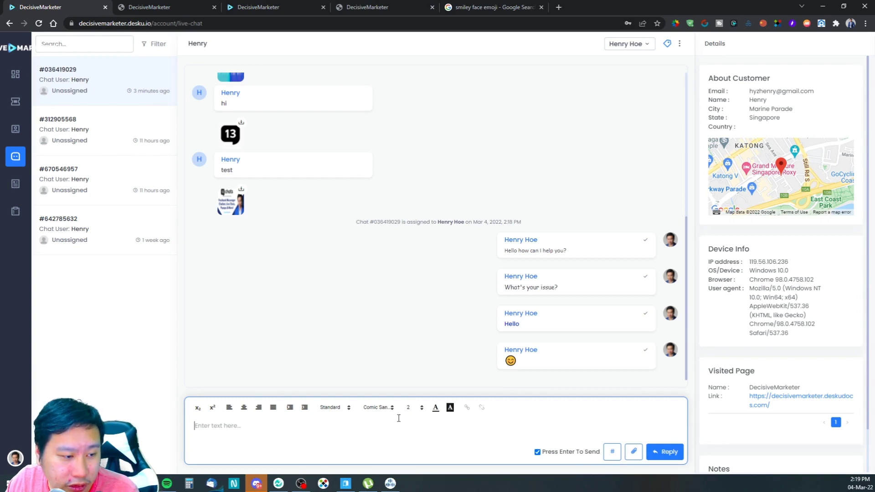
Step: Type Hello and try linking it, cancelling the link prompt
type("hell")
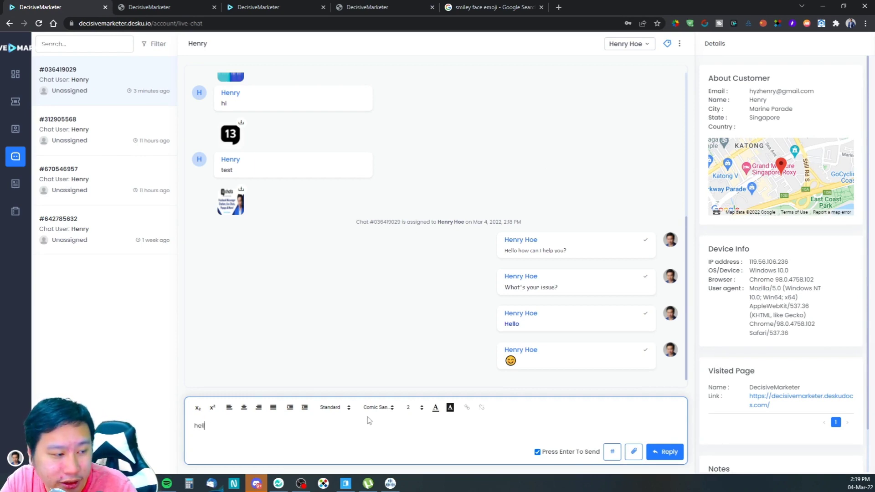
key("BackSpace")
type("Hello")
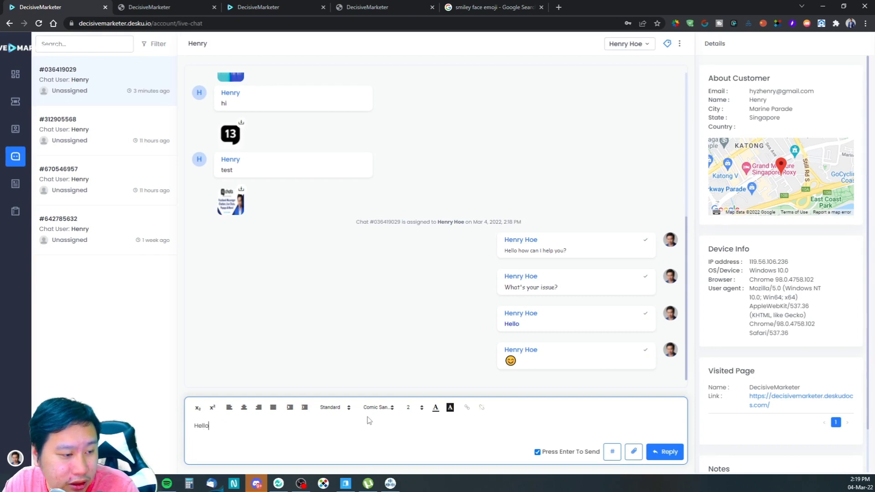
left_click_drag(222, 426, 191, 426)
left_click(467, 407)
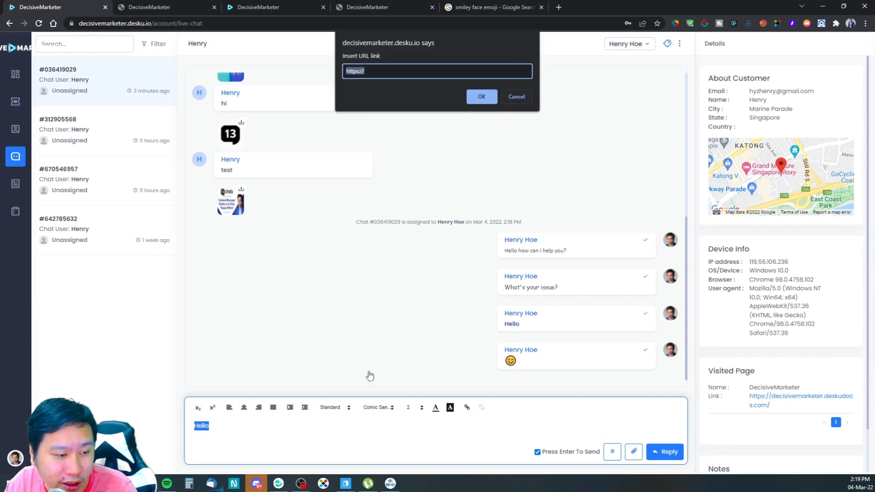
key("ctrl+v")
key("Return")
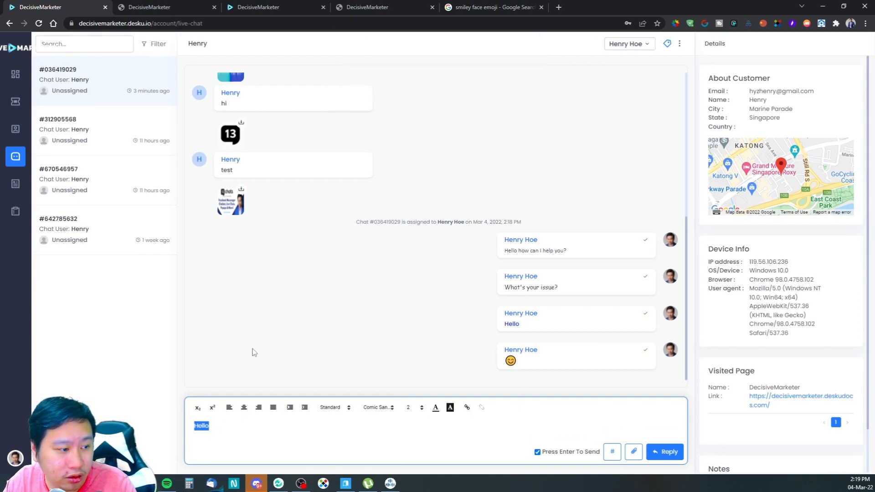
left_click(287, 426)
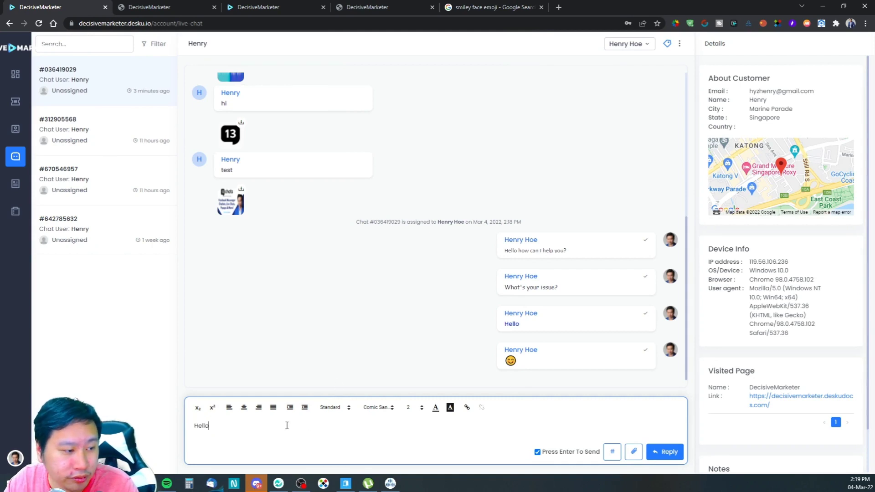
Step: Replace the text with DecisiveMarketer, link it to the DecisiveMarketer site, and send it
key("ctrl+a")
type("DecisiveMarke")
key("ctrl+a")
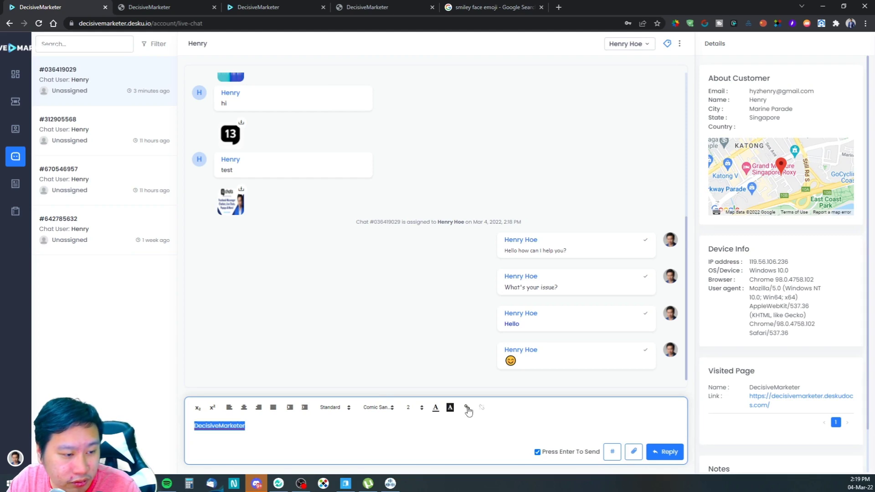
left_click(467, 407)
type("https://")
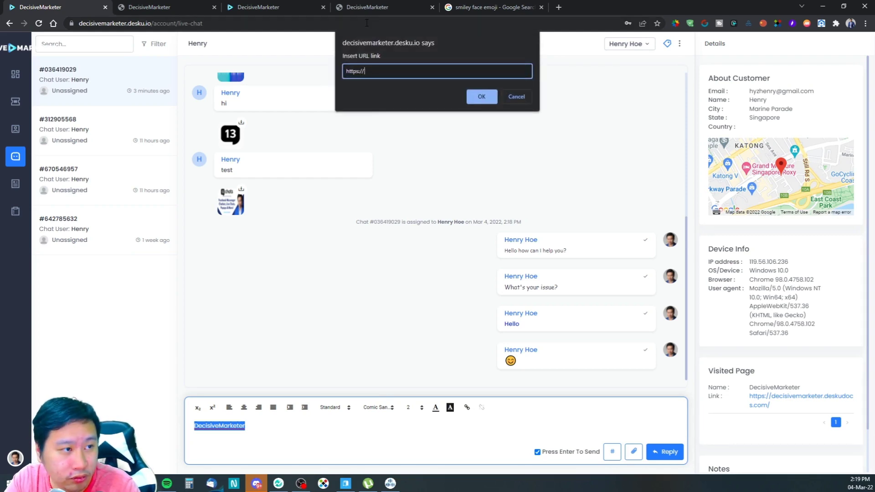
type("decisivemarketer.c")
key("Return")
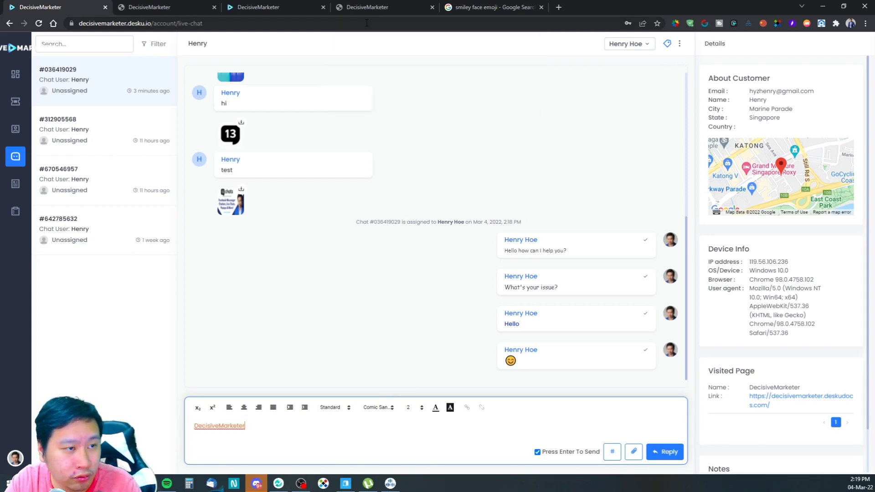
left_click(669, 455)
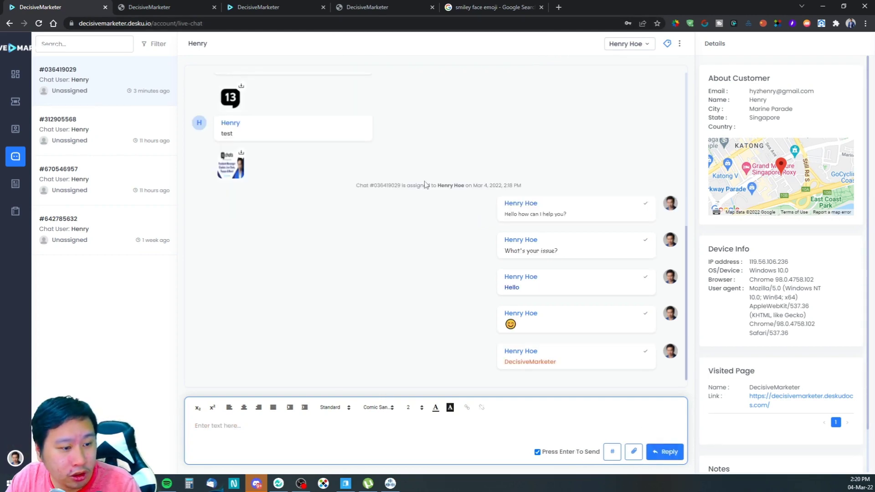
left_click(337, 5)
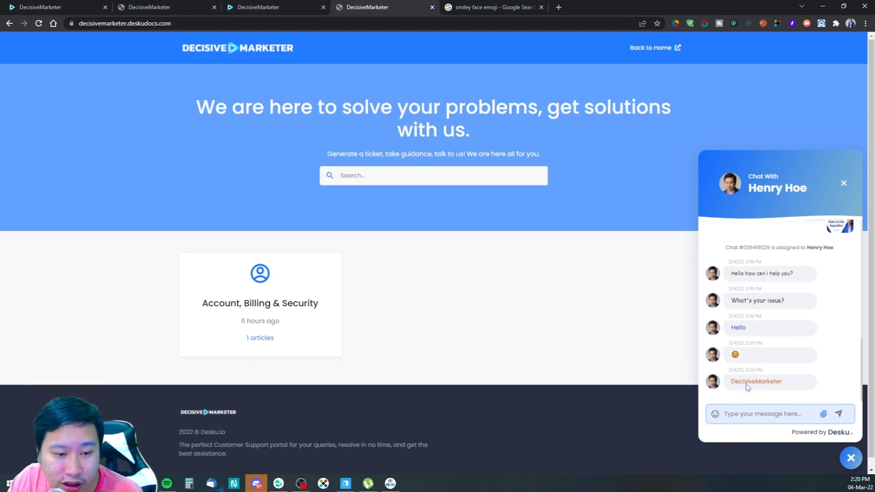
Step: Open the DecisiveMarketer link from the chat, close it, and return to Help Center Settings
left_click(747, 387)
left_click(542, 7)
left_click(61, 6)
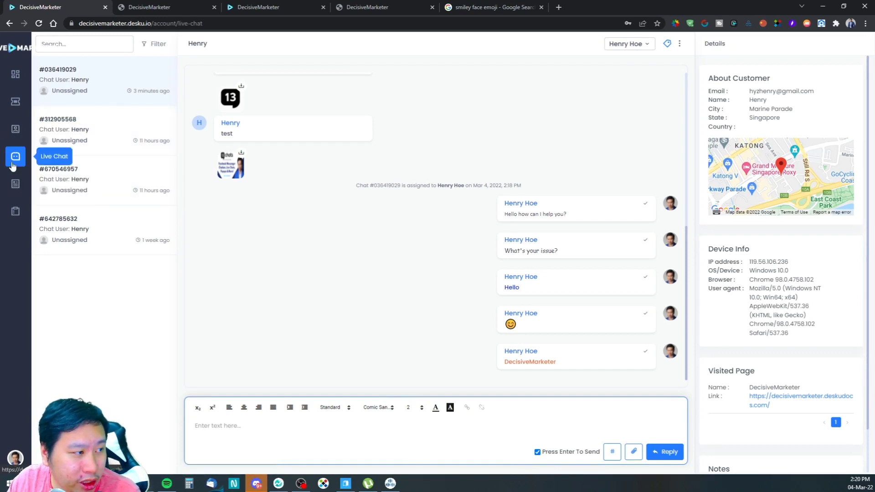
left_click(254, 8)
left_click(151, 7)
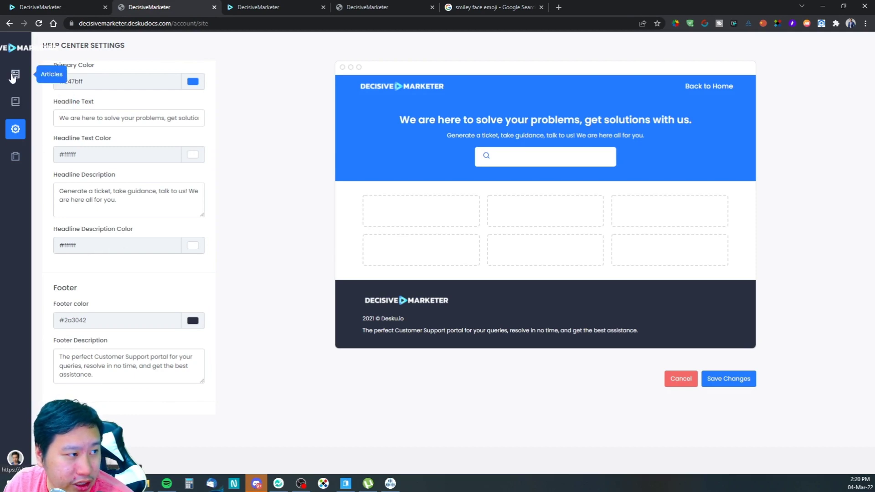
Step: Browse icons for the Account, Billing & Security category, closing the editor without saving
left_click(11, 101)
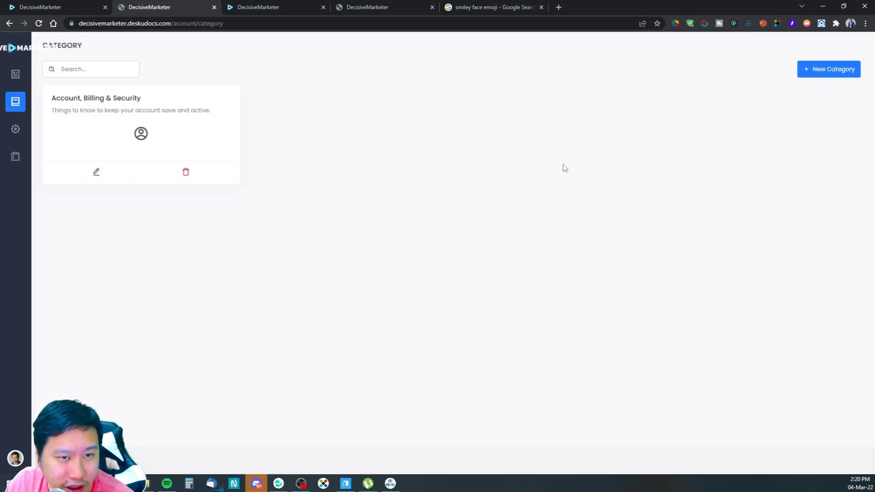
left_click(96, 173)
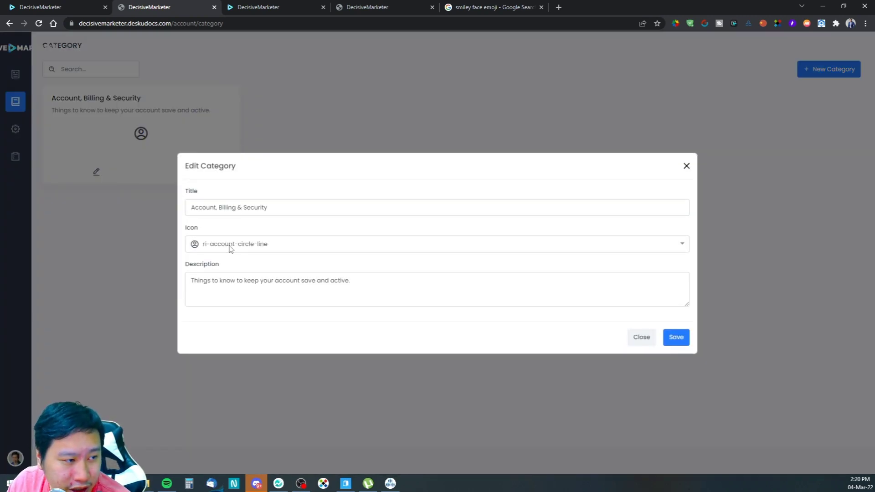
left_click(682, 244)
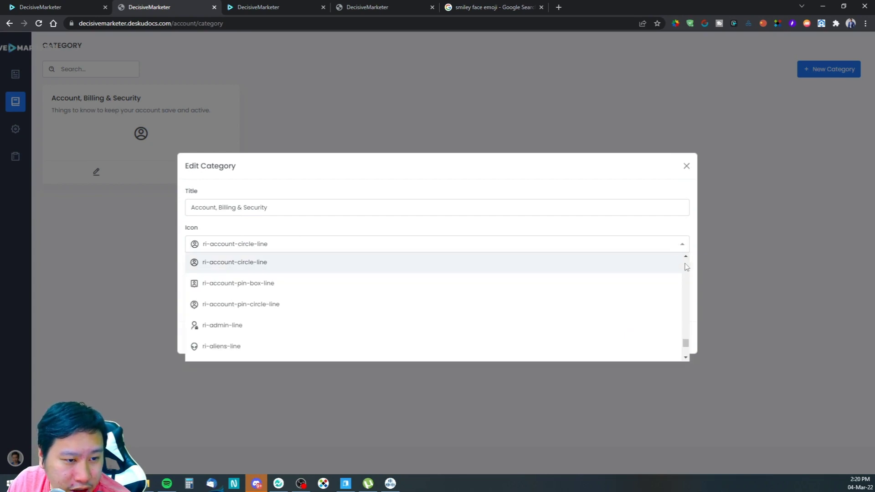
left_click_drag(686, 345, 678, 263)
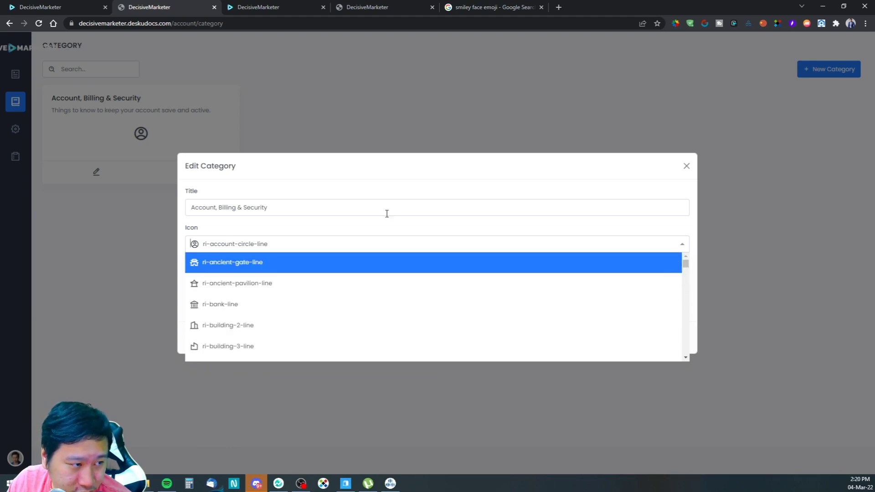
left_click(434, 182)
left_click(641, 337)
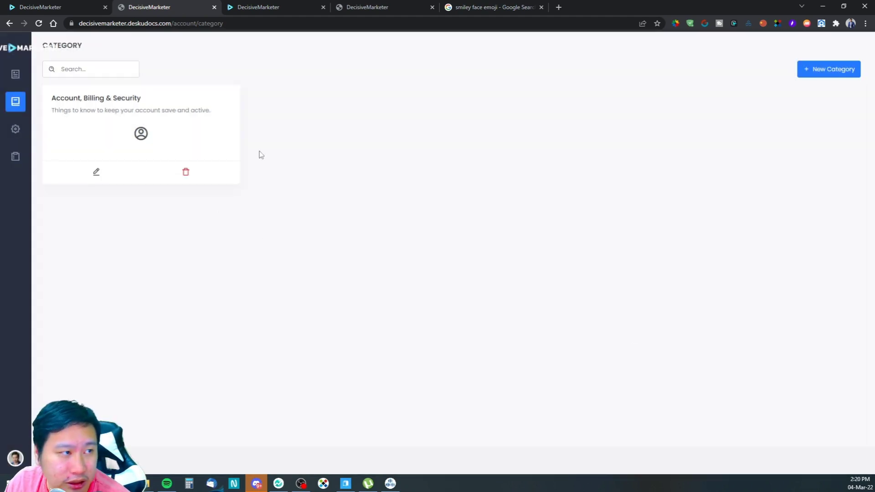
Step: Glance over the other browser tabs, then go to the help center's Articles list
left_click(263, 7)
left_click(375, 8)
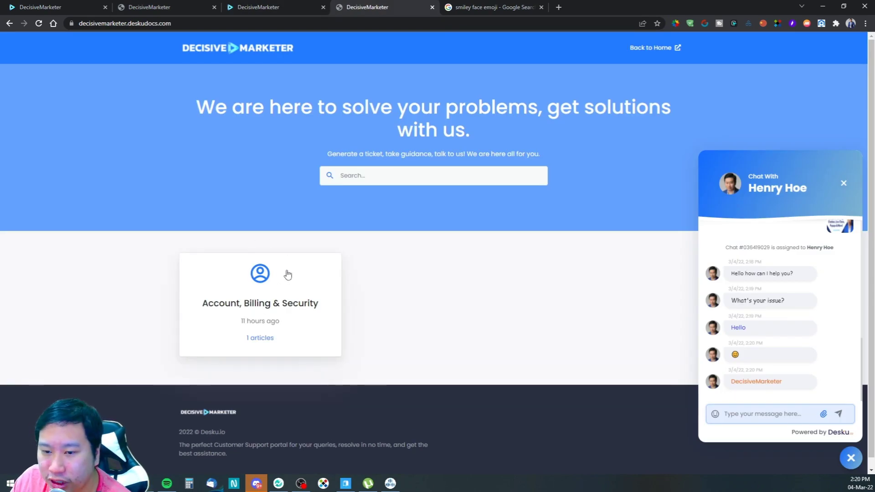
left_click(78, 6)
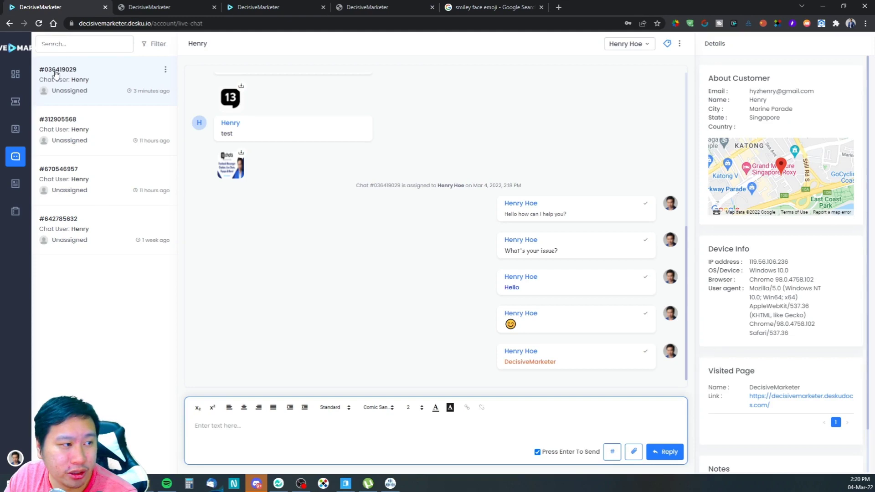
left_click(153, 5)
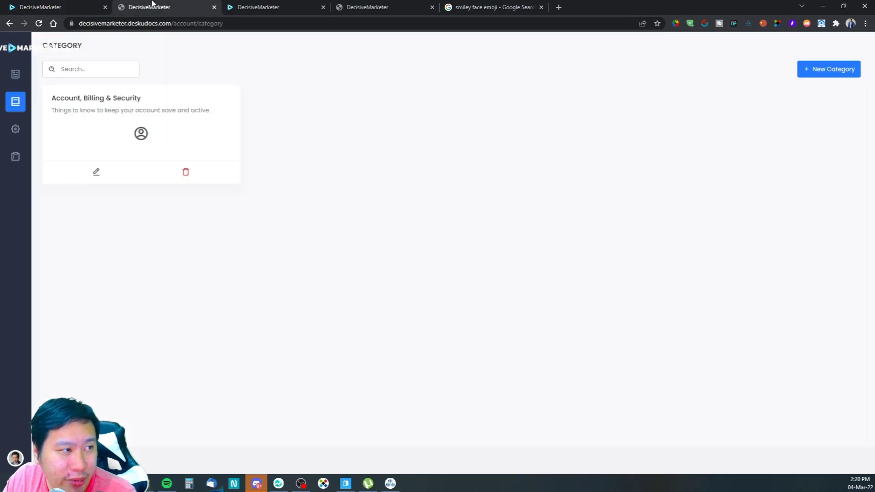
left_click(15, 74)
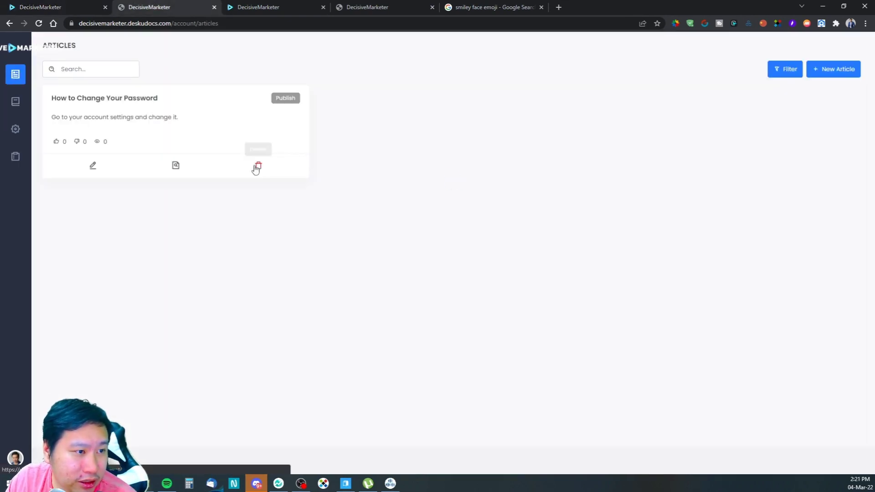
left_click(93, 168)
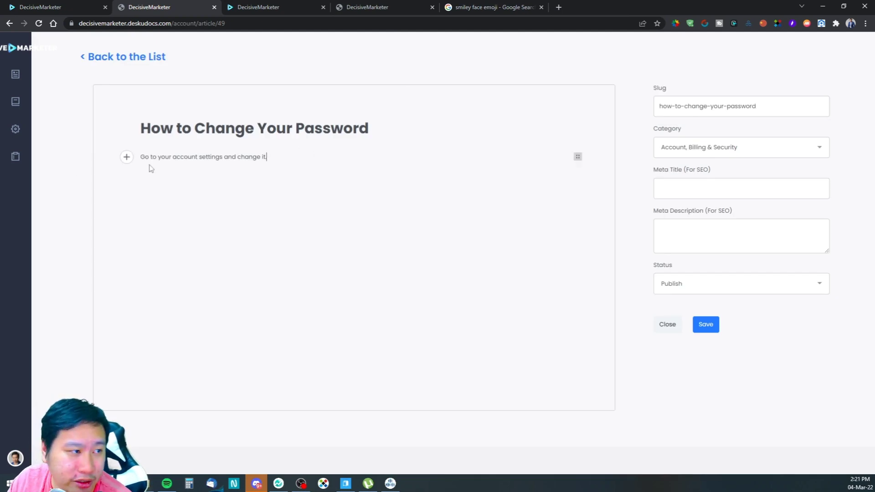
left_click(272, 173)
left_click(268, 165)
key("Return")
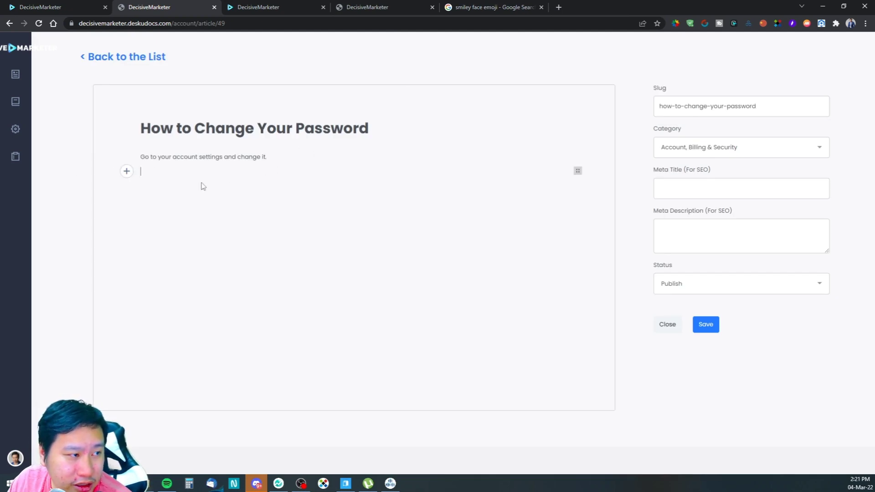
left_click(126, 173)
left_click(254, 187)
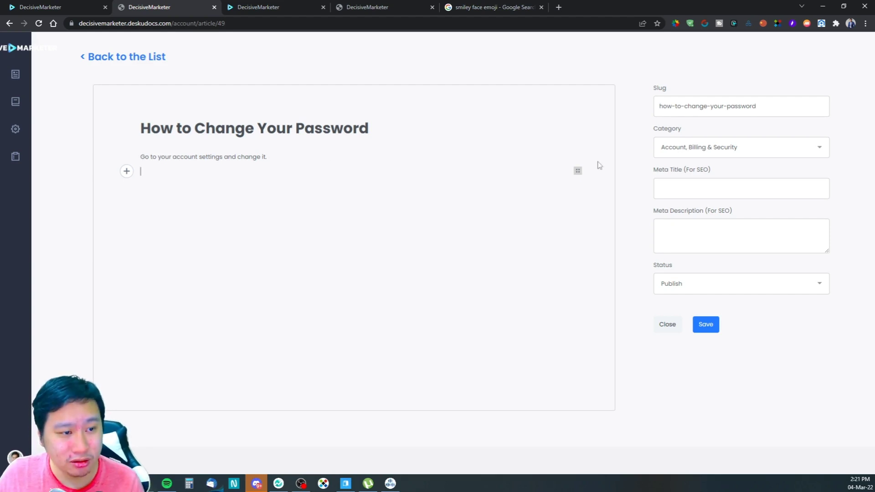
left_click(578, 173)
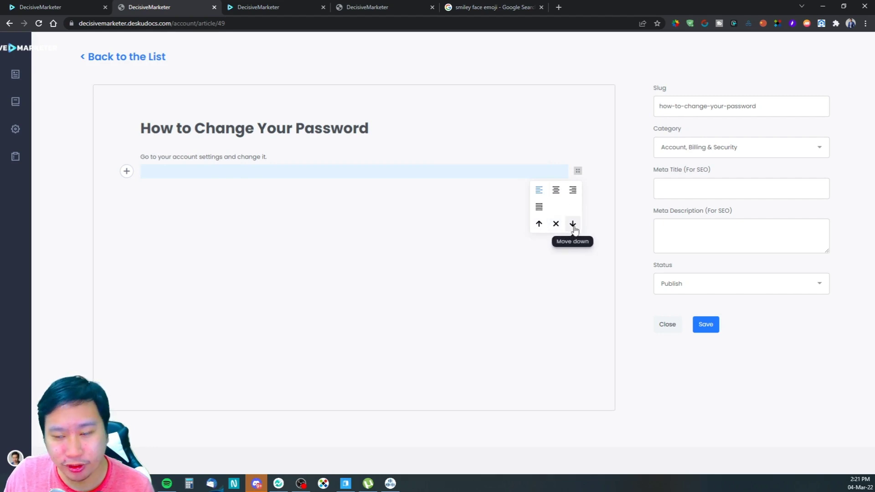
left_click(370, 233)
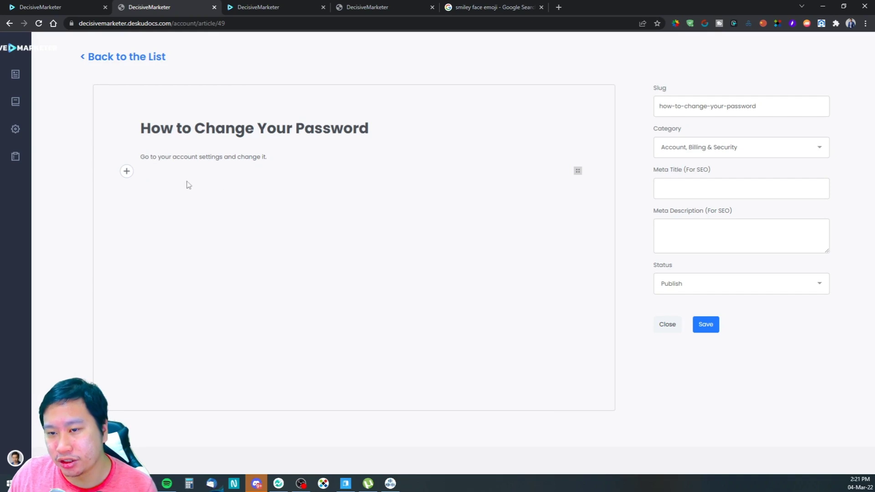
left_click(126, 172)
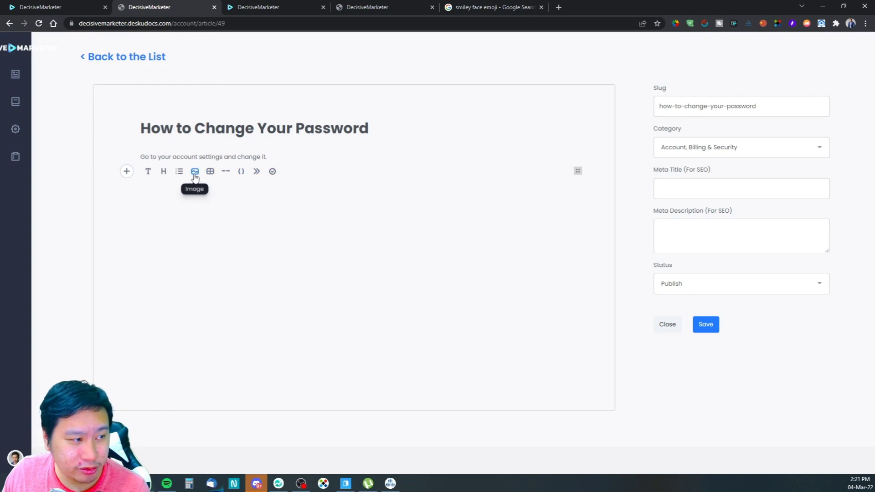
left_click(159, 174)
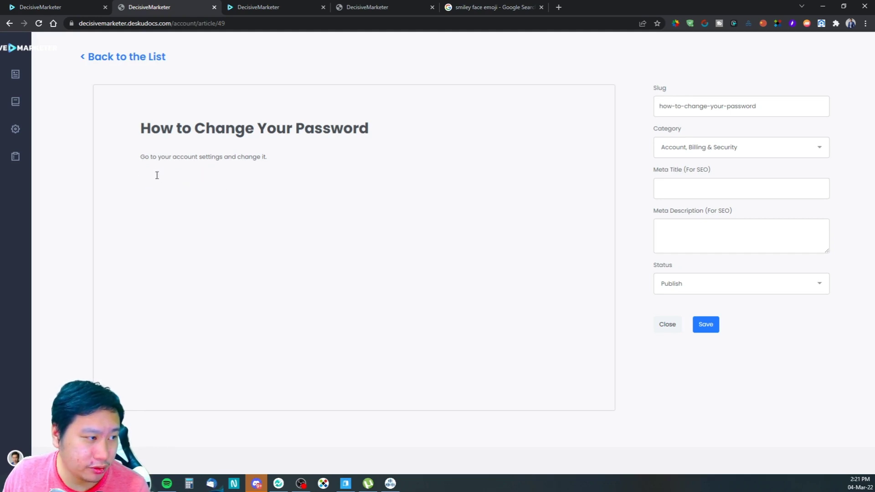
key("BackSpace")
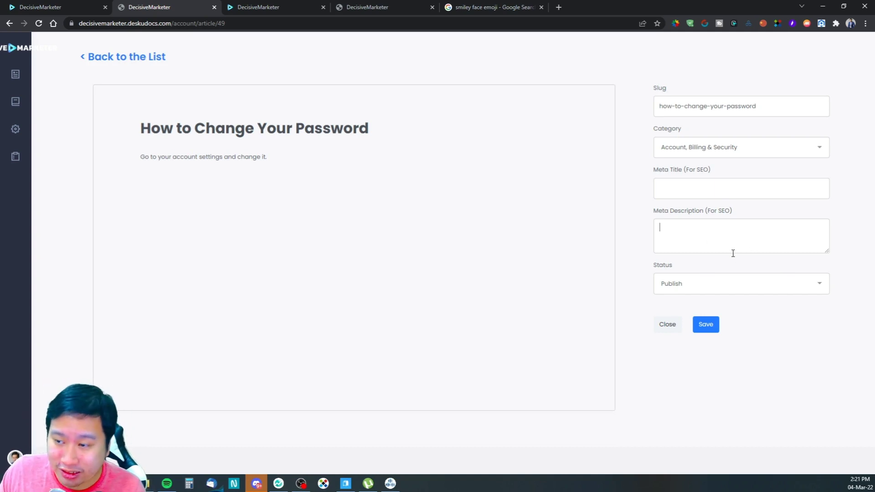
left_click(81, 59)
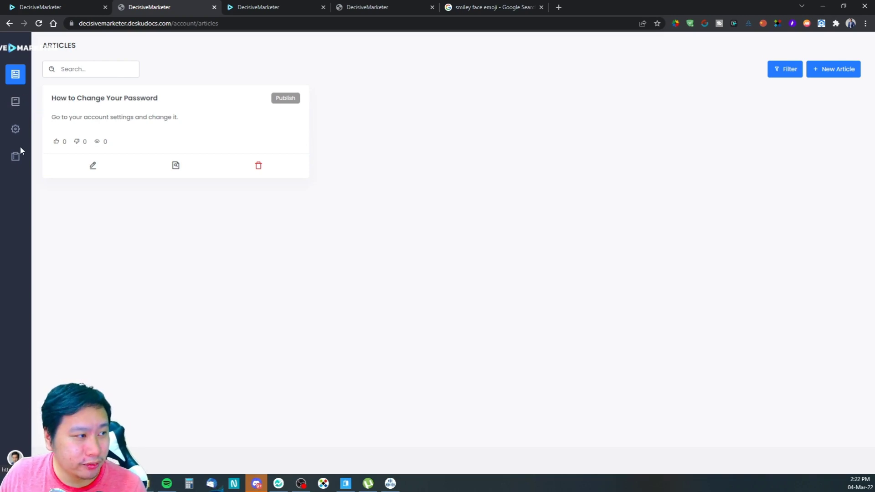
Step: Cycle through the browser tabs, then choose Profile from the avatar menu for Brand Settings
left_click(14, 131)
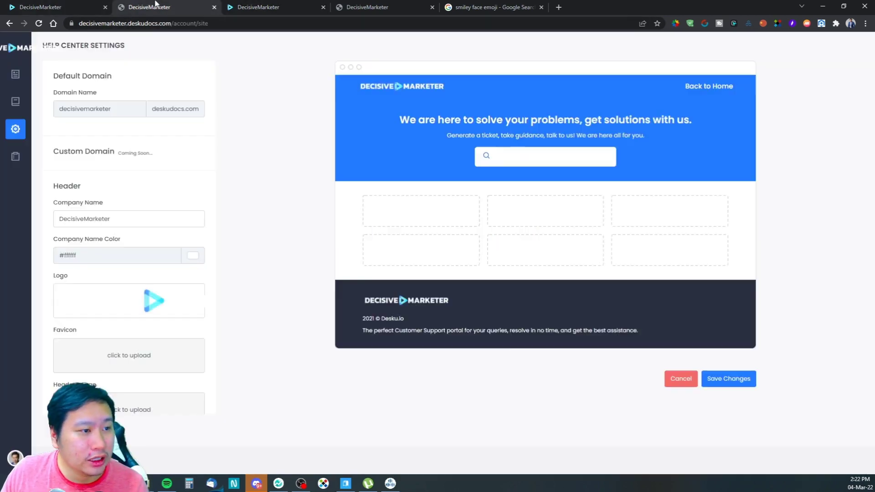
left_click(95, 6)
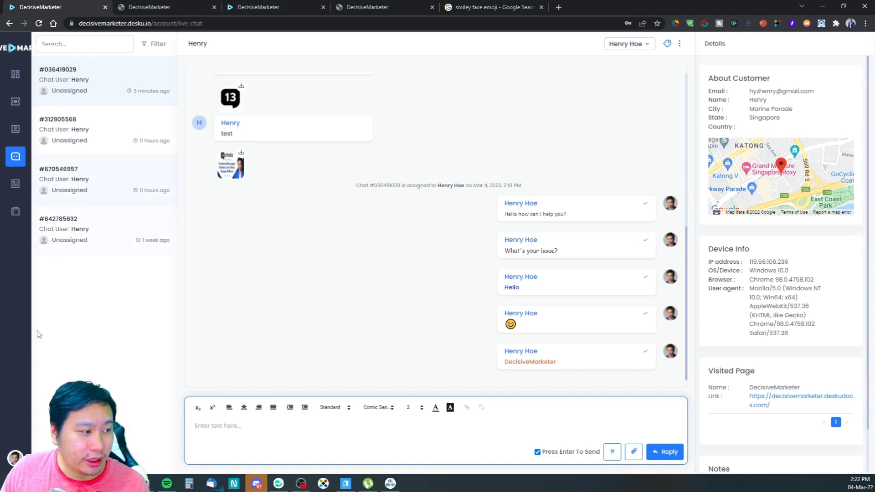
left_click(268, 6)
left_click(346, 5)
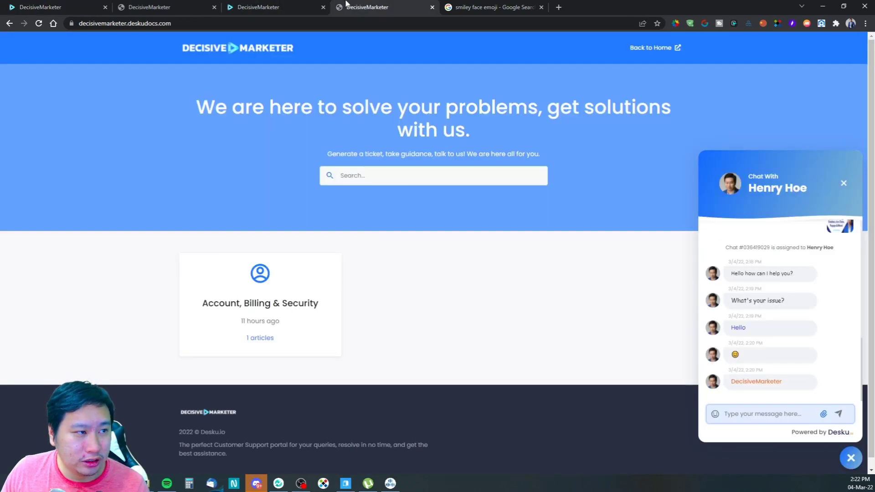
left_click(270, 4)
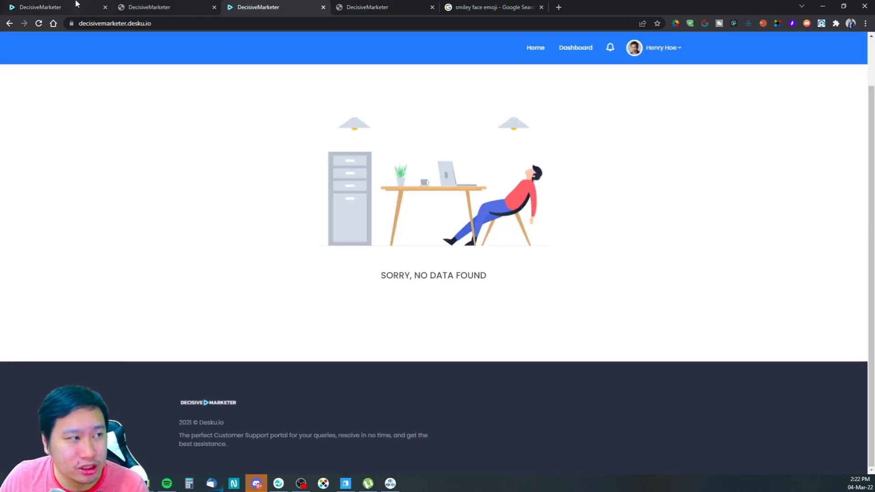
left_click(66, 5)
left_click(14, 458)
left_click(69, 377)
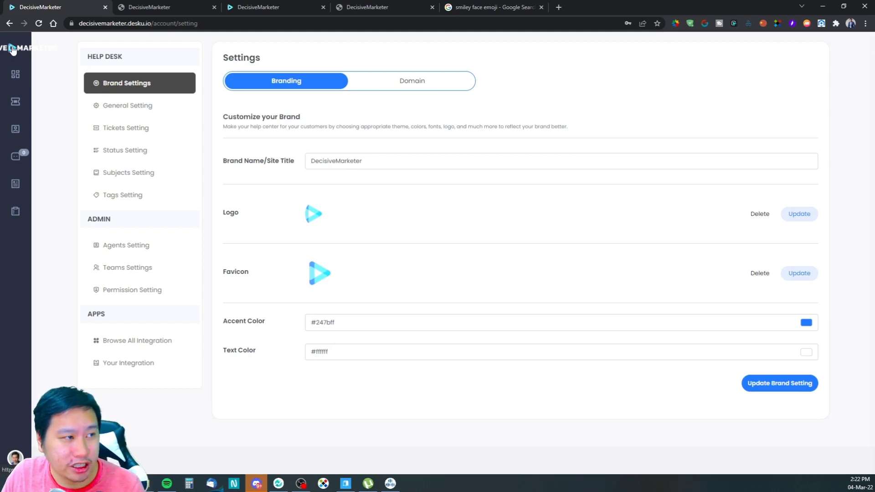
left_click(258, 6)
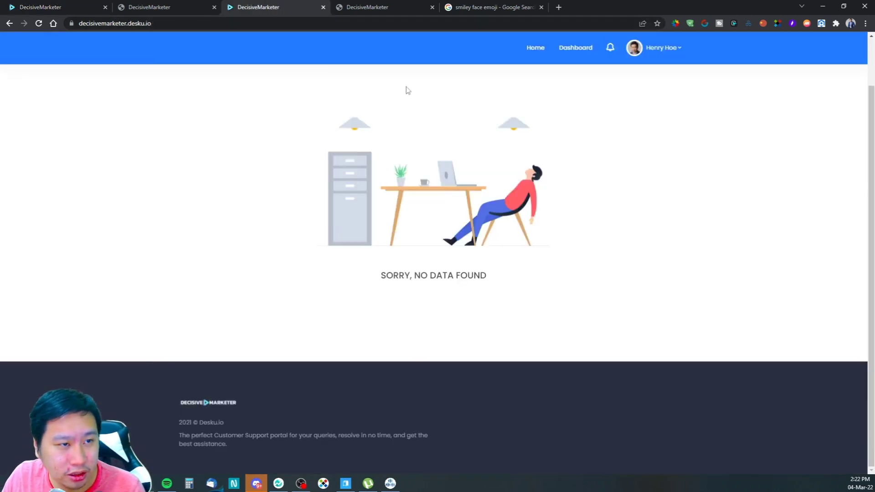
mouse_move(256, 483)
left_click(235, 440)
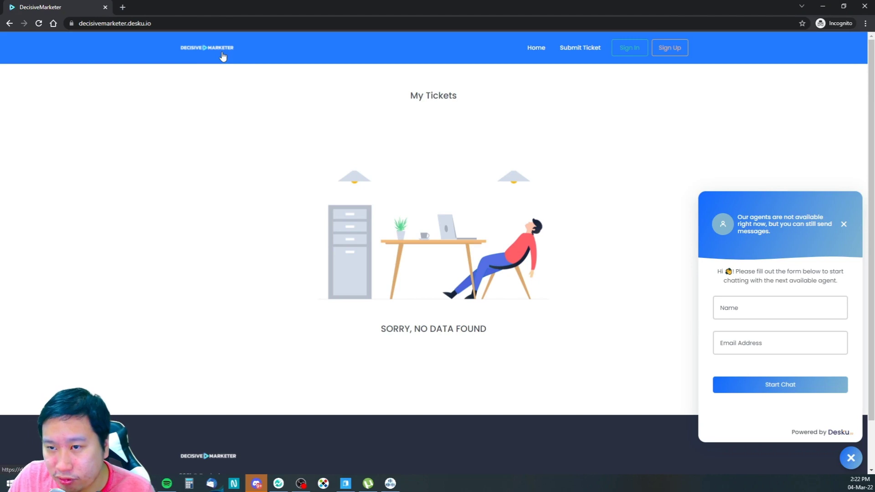
left_click(823, 6)
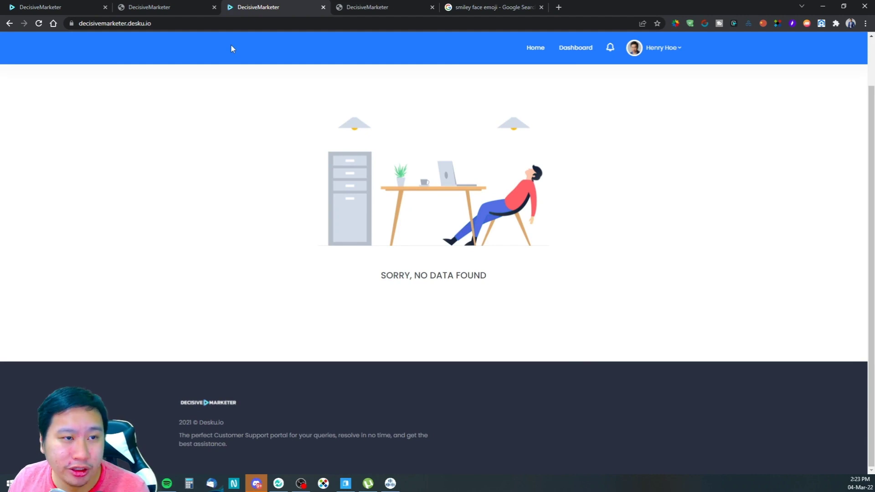
left_click(83, 5)
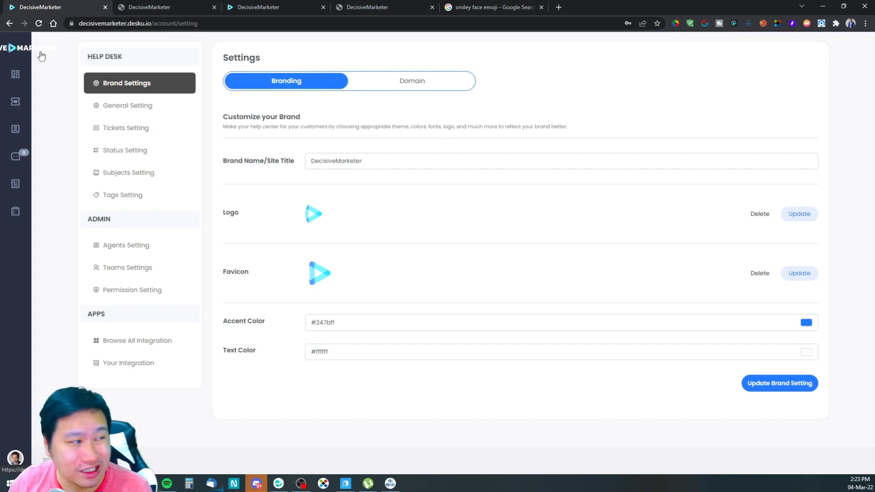
left_click(145, 484)
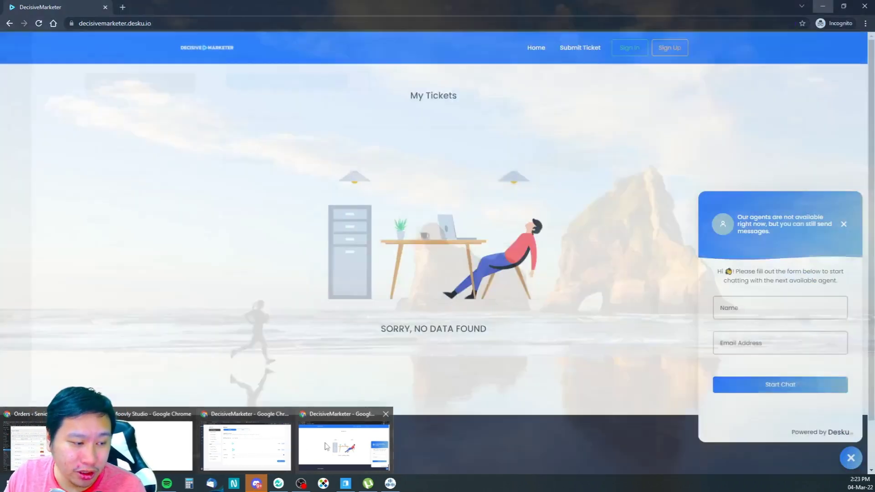
left_click(344, 444)
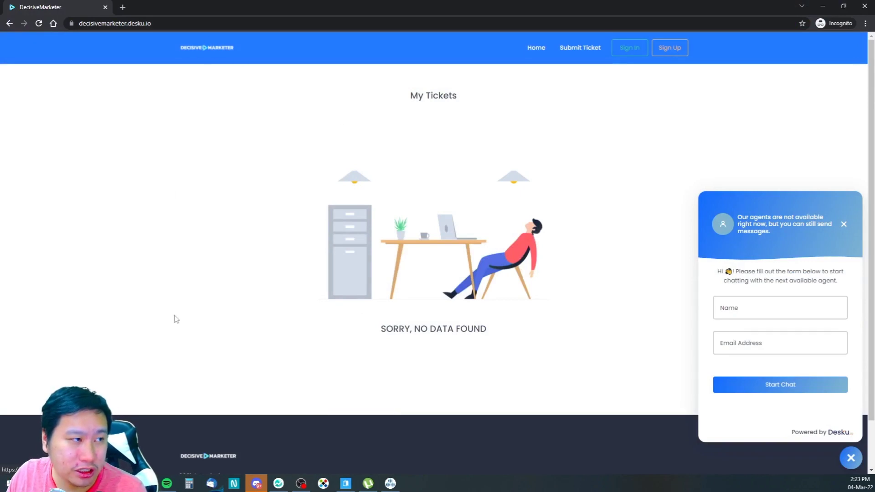
left_click(145, 483)
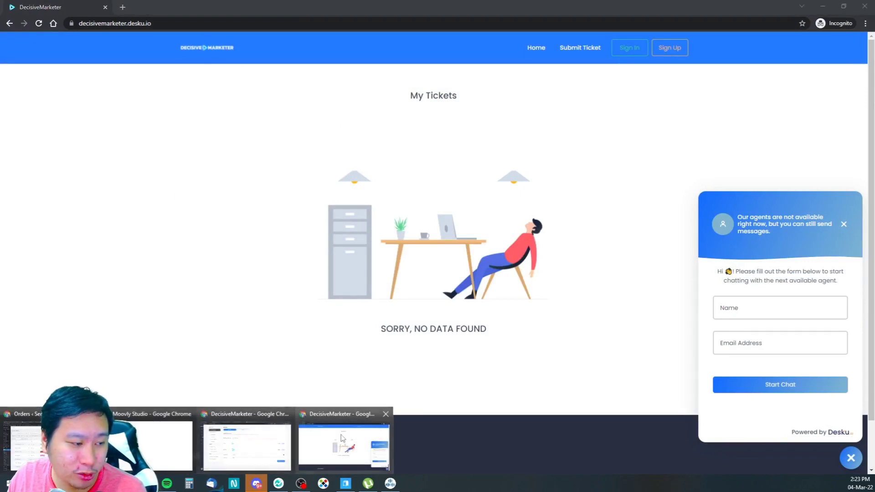
left_click(246, 445)
left_click(363, 7)
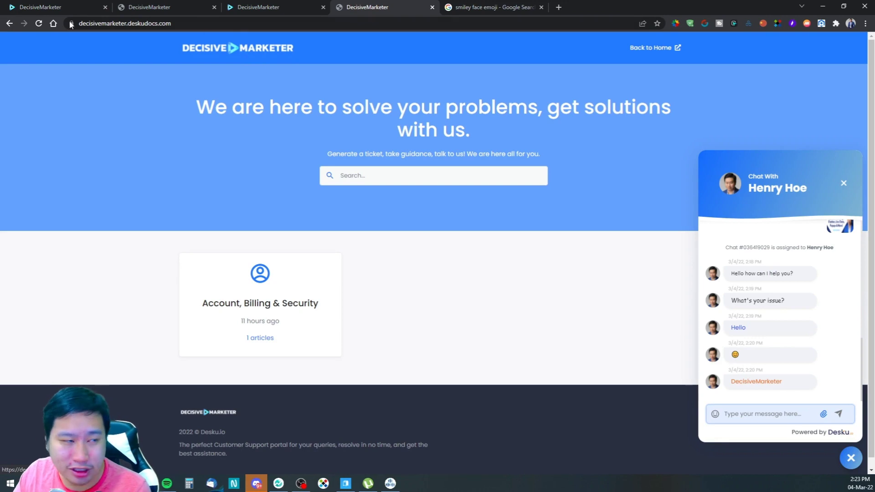
key("ctrl+1")
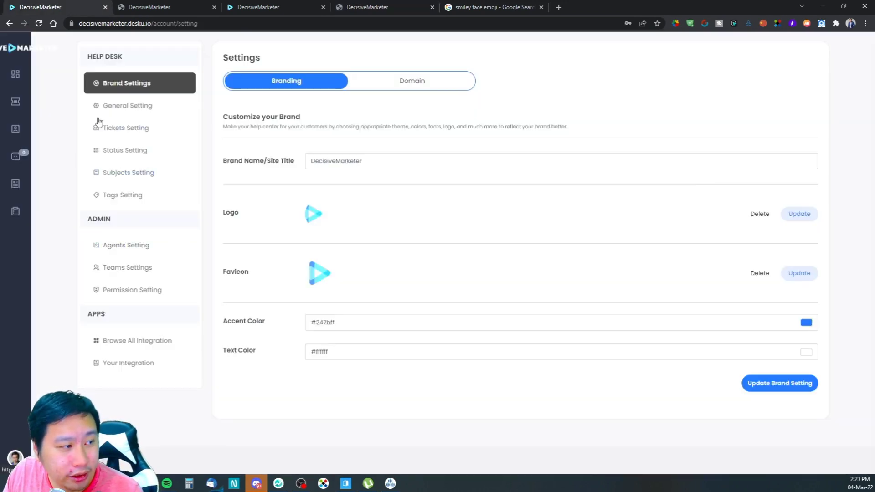
Step: Check General settings, keep Unassign as default ticket assignment, and enable ticket Auto reply
left_click(130, 110)
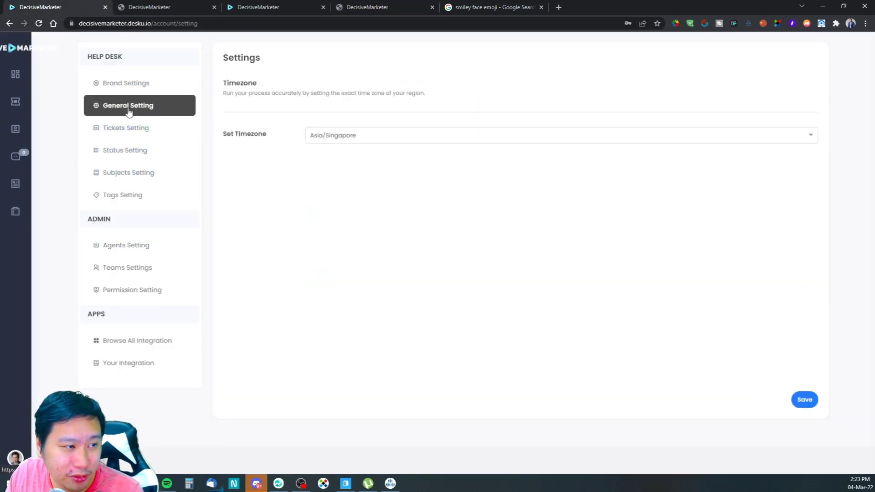
left_click(129, 128)
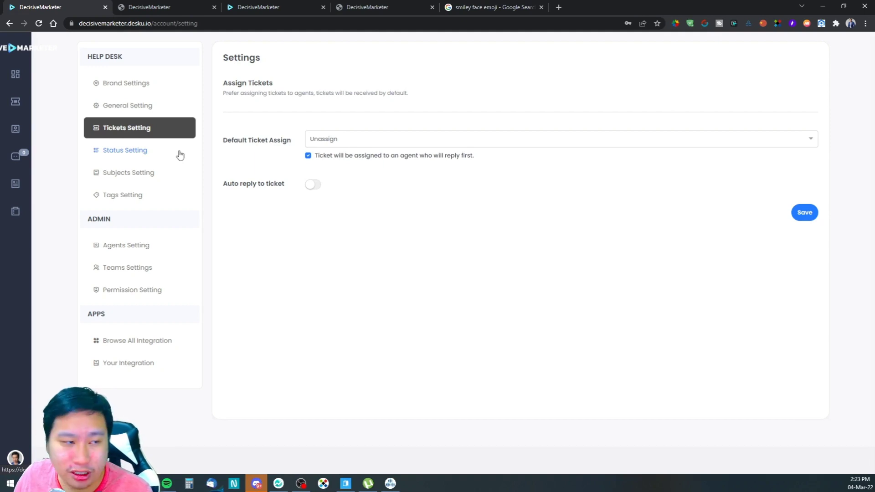
left_click(361, 146)
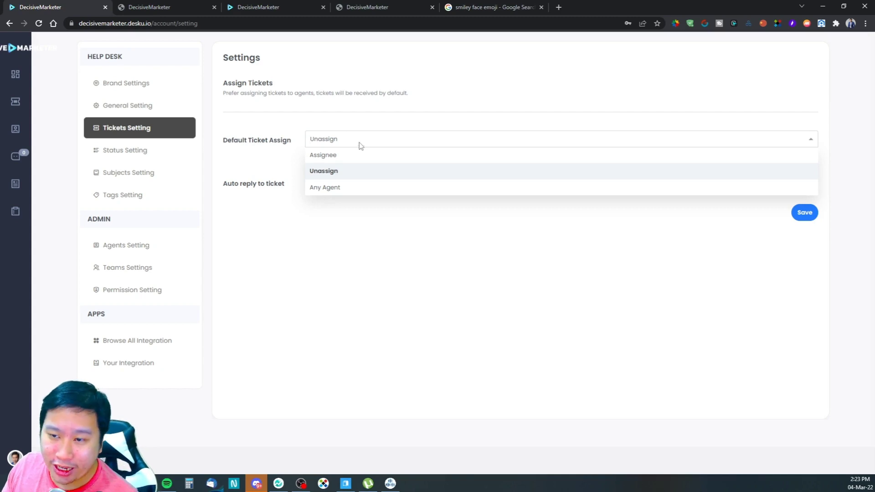
left_click(371, 118)
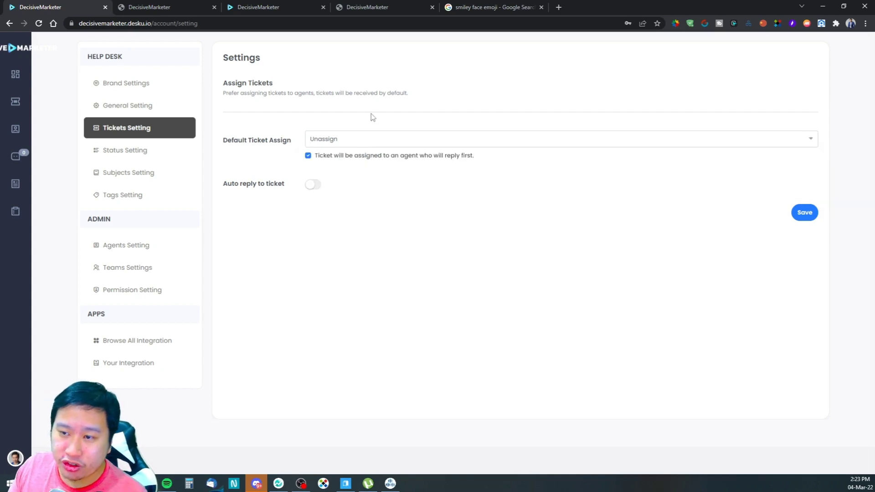
left_click(314, 185)
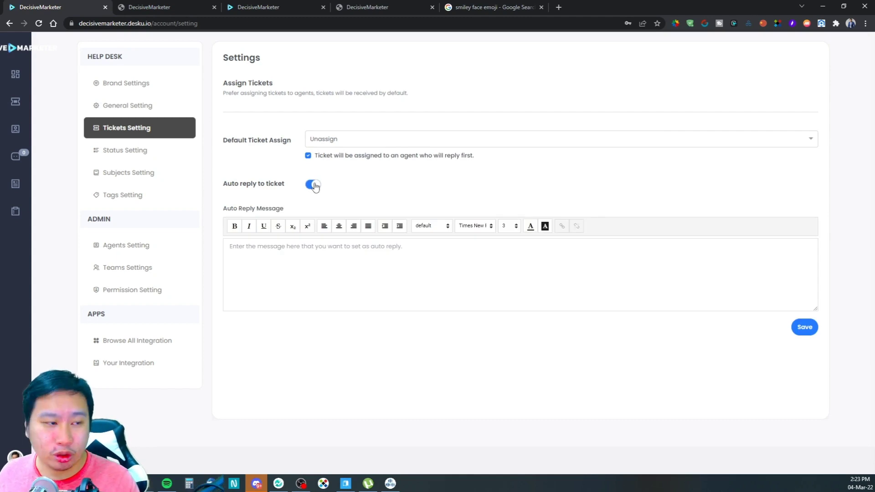
Step: Review the Status, Subjects, Tags, Agents, Teams and Permission Setting pages
left_click(132, 151)
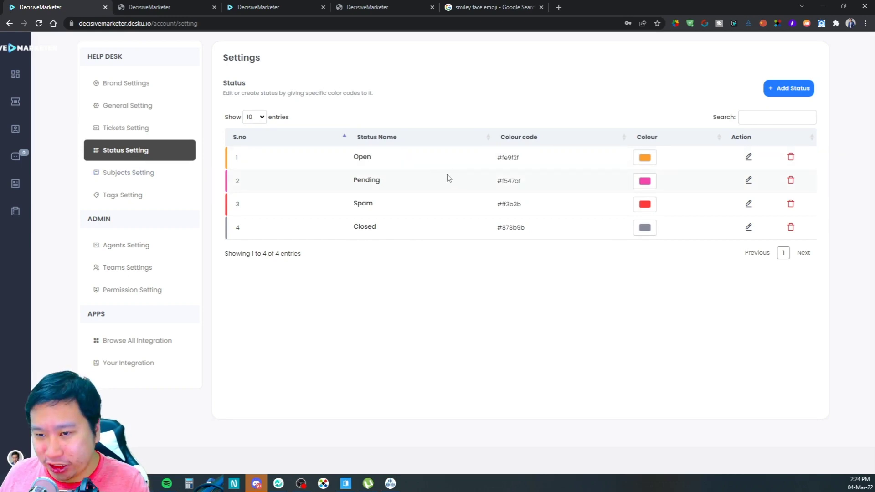
left_click(116, 176)
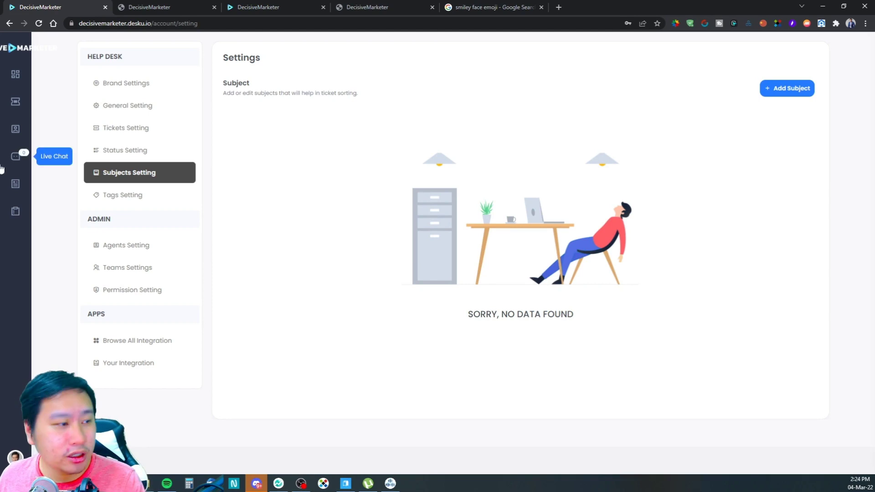
left_click(172, 193)
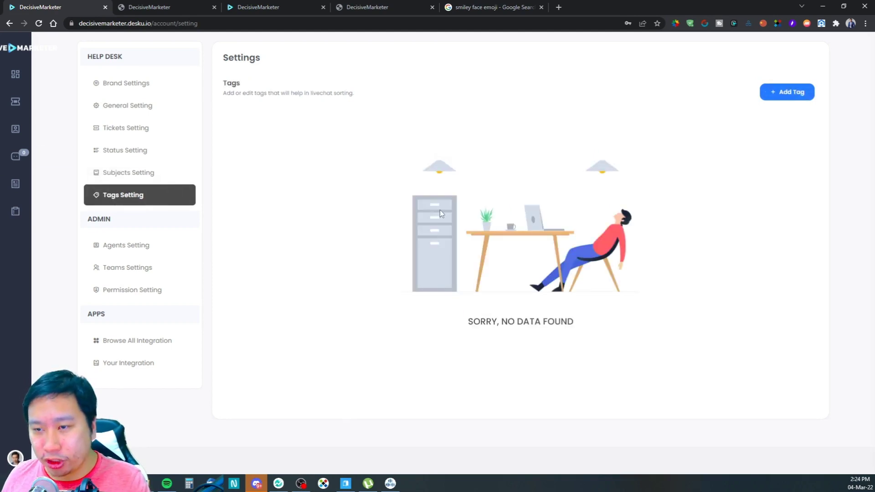
left_click(134, 253)
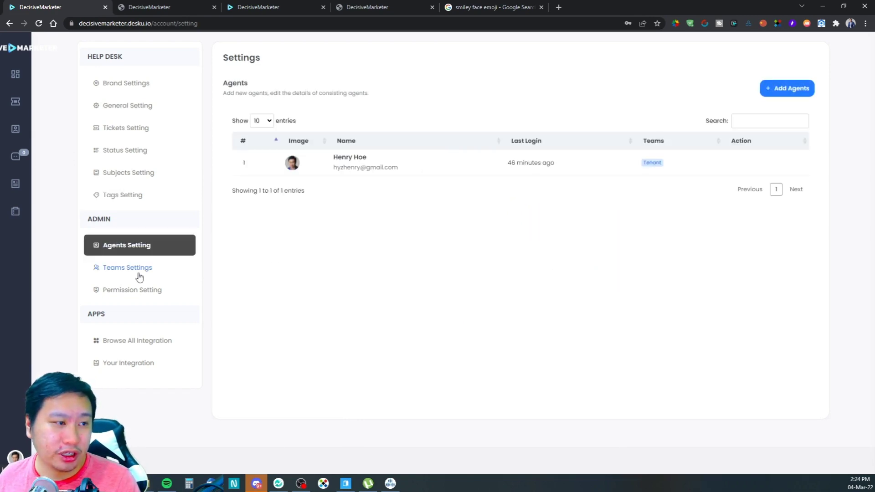
left_click(136, 269)
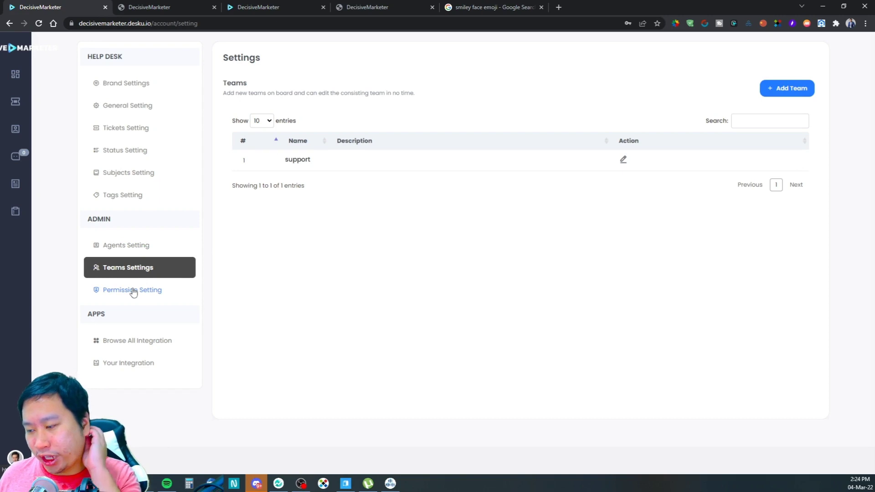
left_click(133, 291)
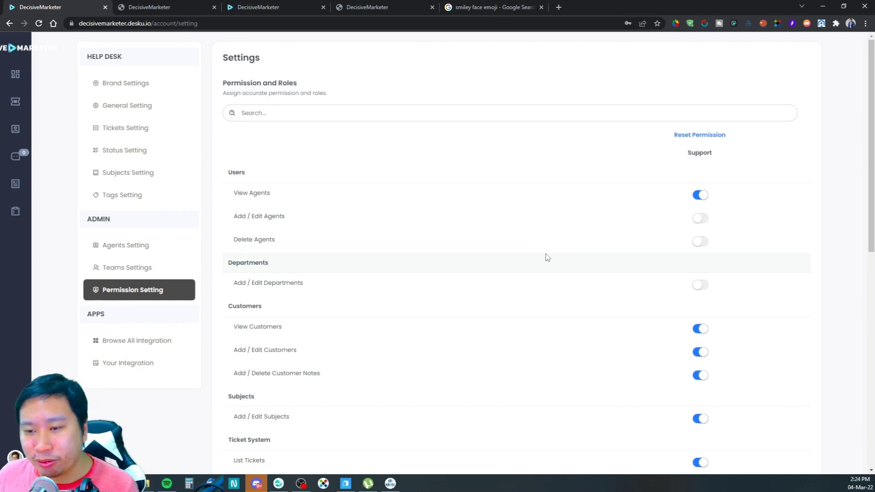
scroll(537, 244, "down", 6)
scroll(501, 280, "down", 1)
scroll(500, 284, "up", 4)
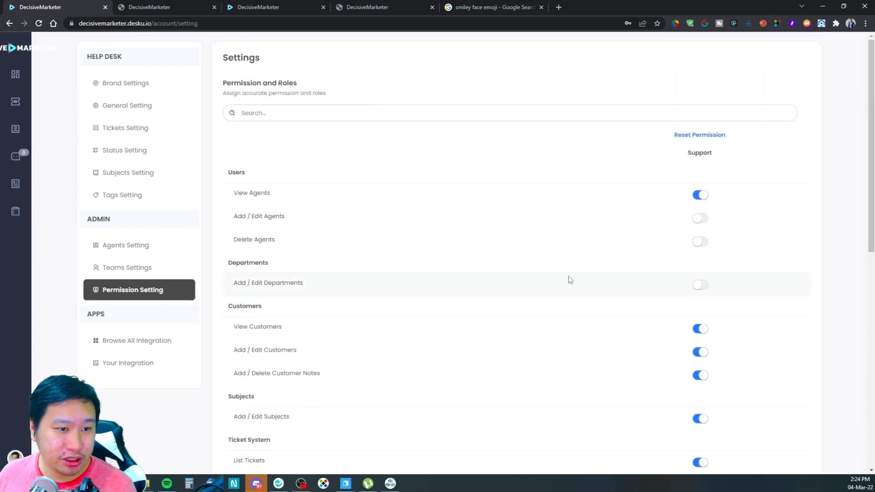
scroll(568, 282, "down", 10)
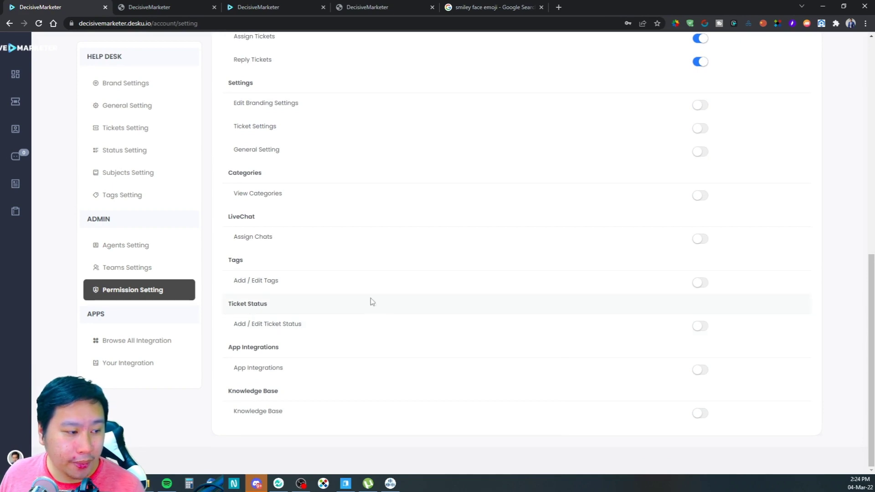
Step: Scroll through all available integrations, then view Your Integration: Live Chat, Knowledgebase, Shared Inbox
left_click(124, 346)
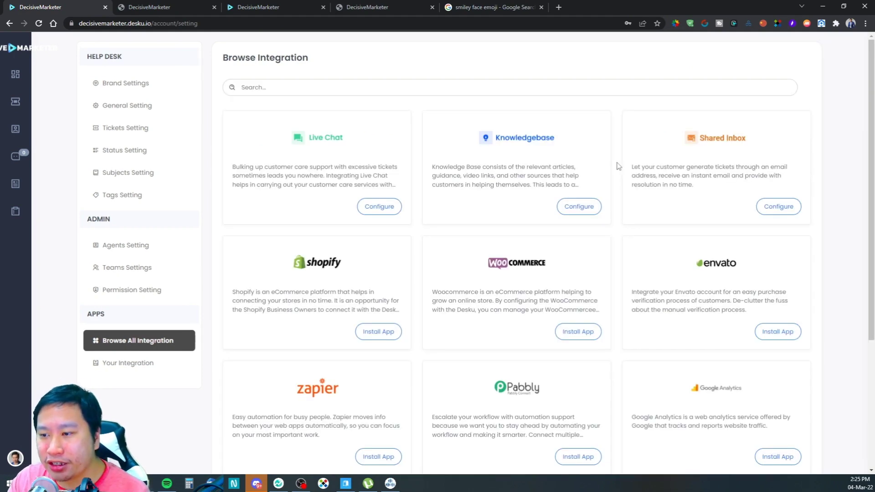
scroll(603, 237, "down", 4)
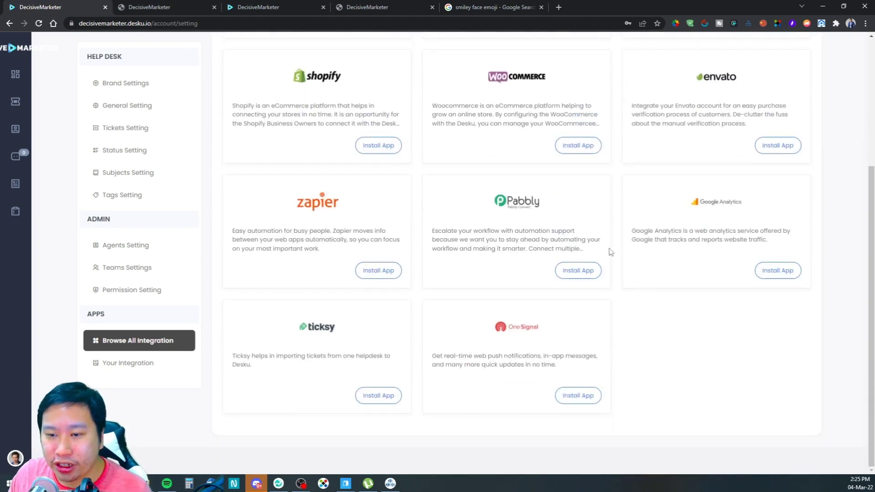
left_click(108, 367)
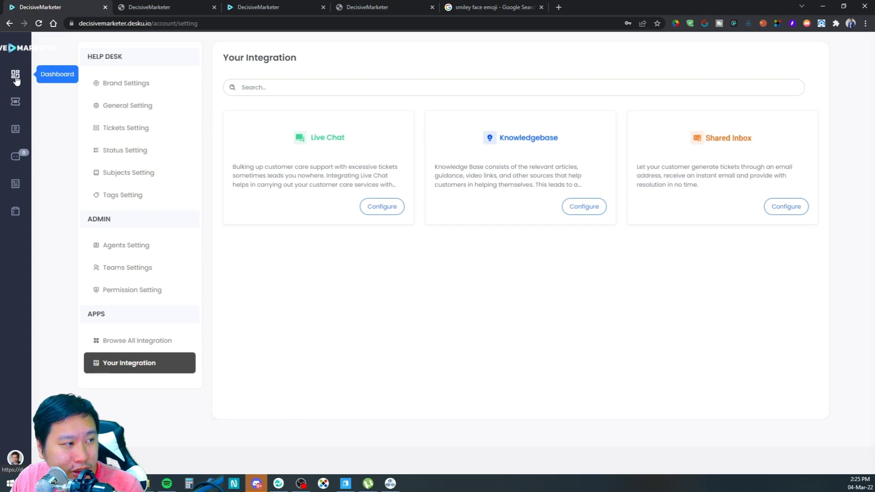
Step: Open the Shared Inbox configuration and inspect the Support inbox address
left_click(778, 208)
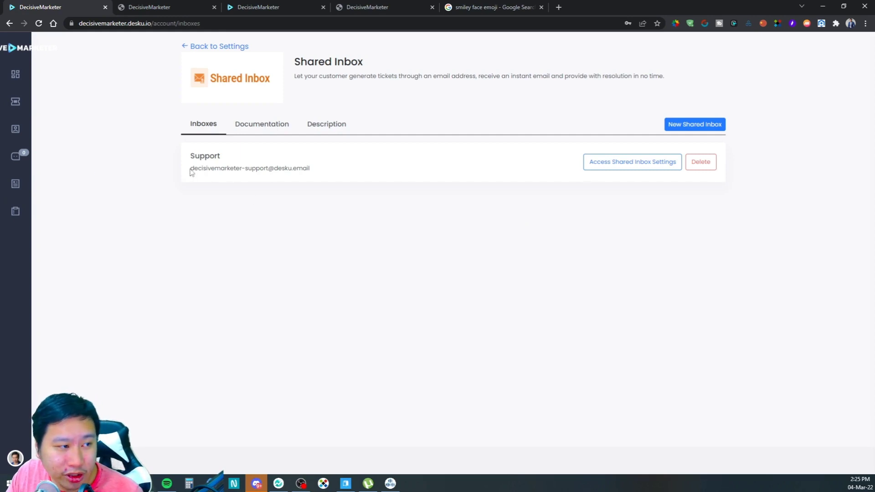
left_click_drag(192, 172, 324, 170)
left_click(279, 179)
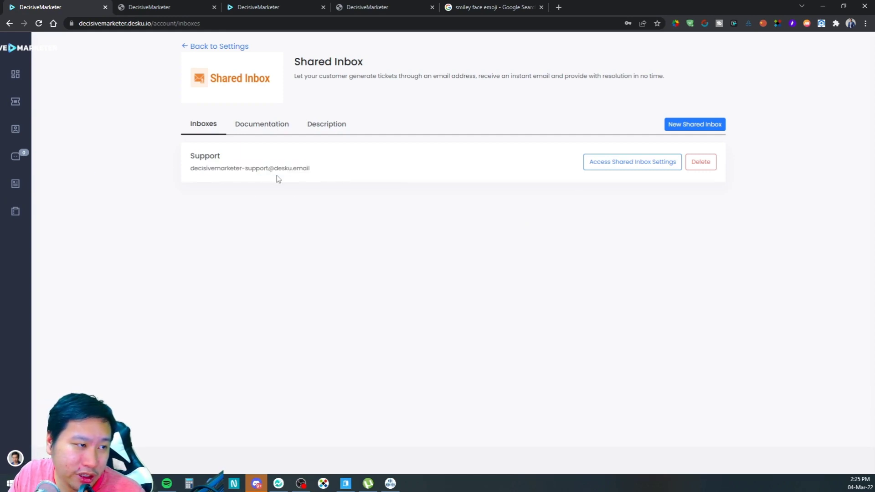
left_click_drag(190, 170, 314, 176)
left_click(307, 181)
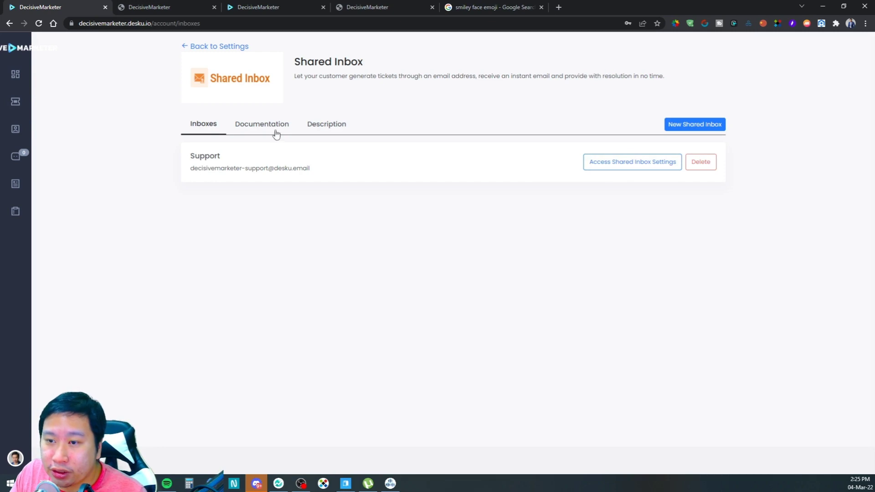
left_click(601, 169)
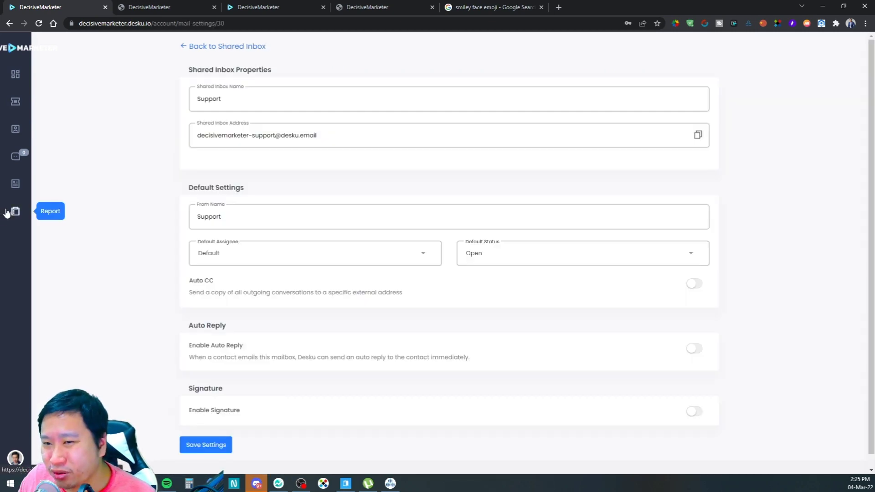
left_click(271, 137)
left_click_drag(225, 136, 249, 135)
left_click(294, 154)
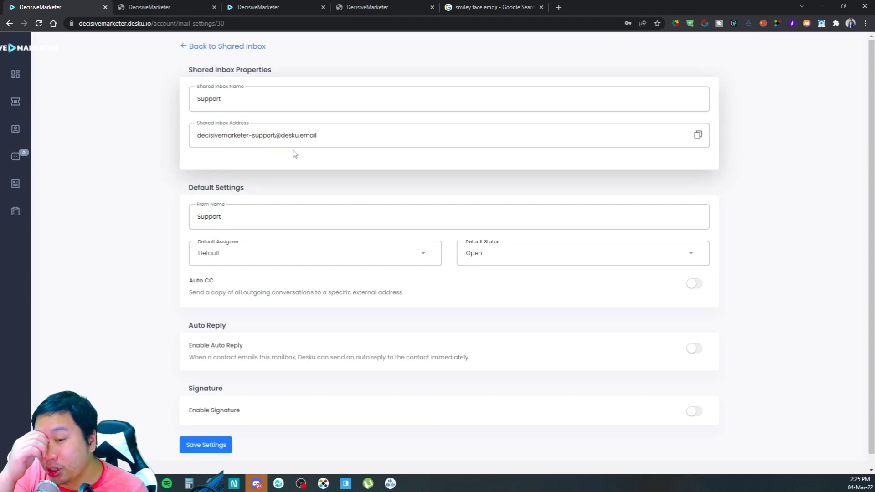
Step: Leave From Name Support, default assignee and status Open unchanged, then check Reports and the help-centre chat
left_click(194, 227)
left_click_drag(229, 216, 193, 211)
left_click(214, 256)
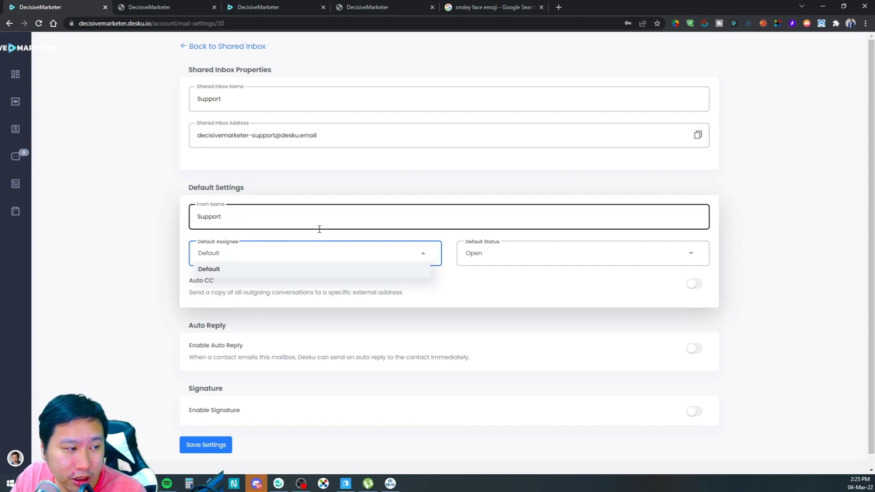
left_click(484, 256)
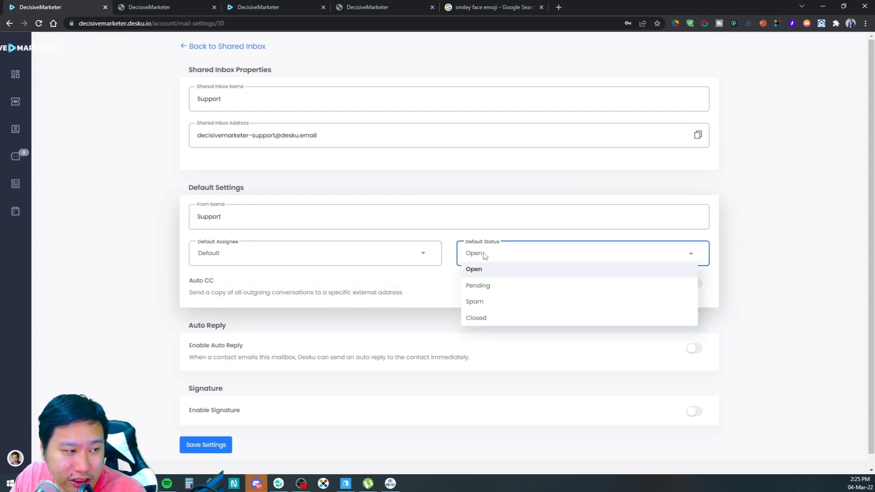
left_click(369, 287)
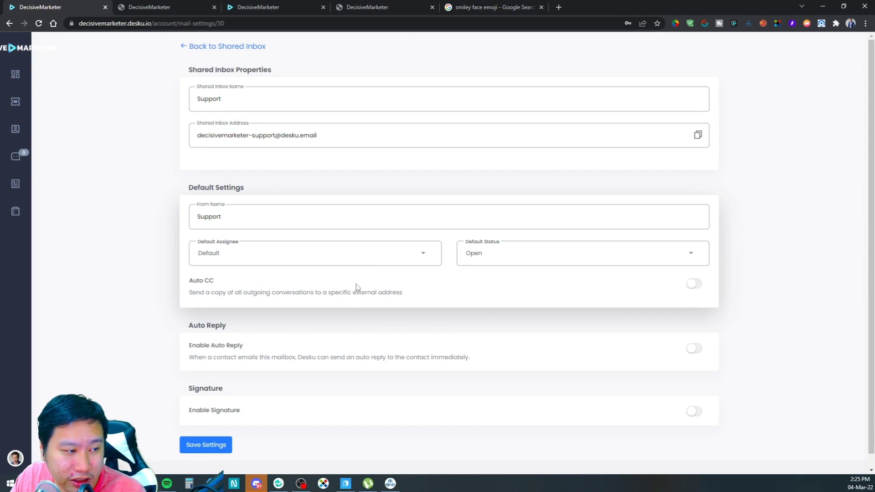
scroll(474, 428, "down", 1)
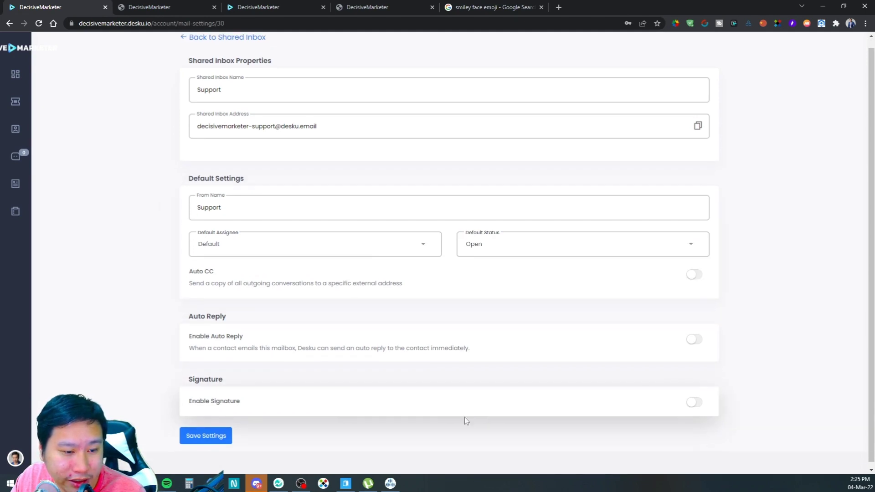
scroll(189, 407, "up", 1)
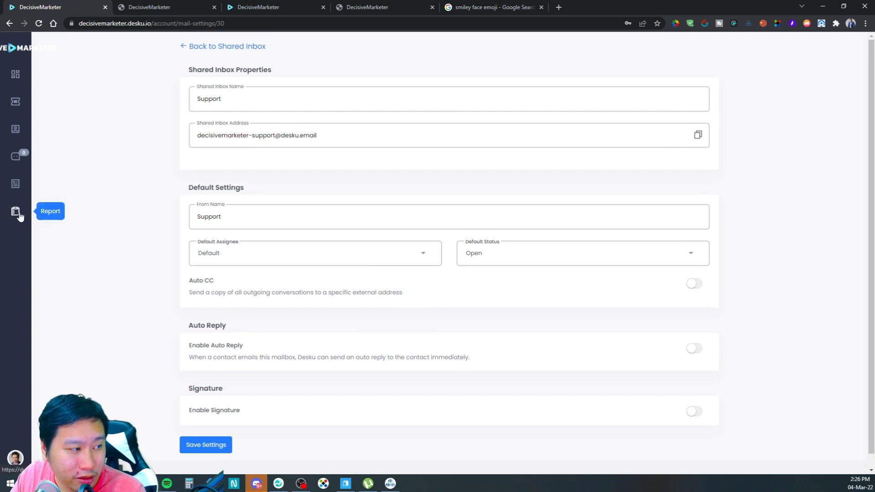
left_click(12, 214)
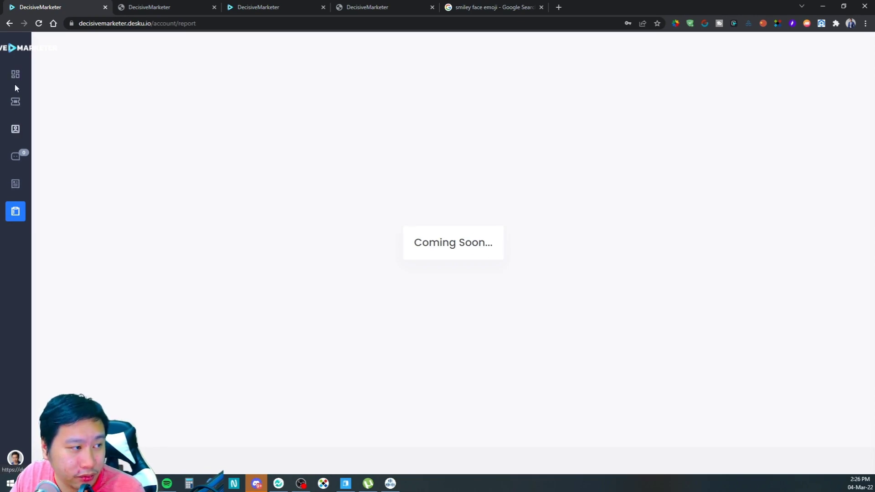
left_click(376, 5)
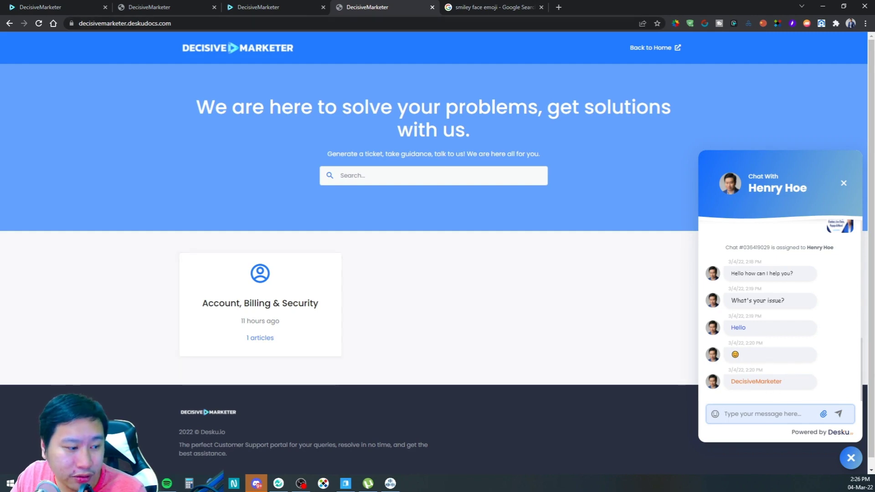
Step: Check the incognito window's tickets page, then close the help-centre live chat with the agent
mouse_move(211, 482)
left_click(349, 454)
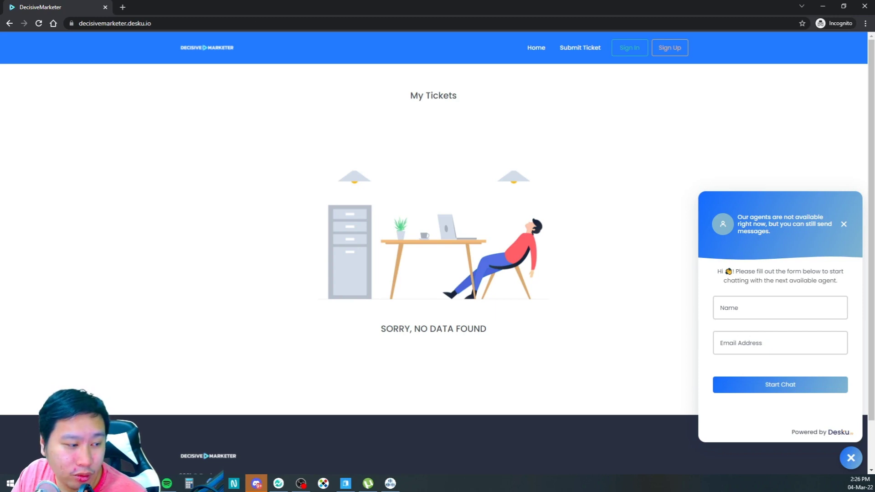
mouse_move(256, 483)
left_click(249, 458)
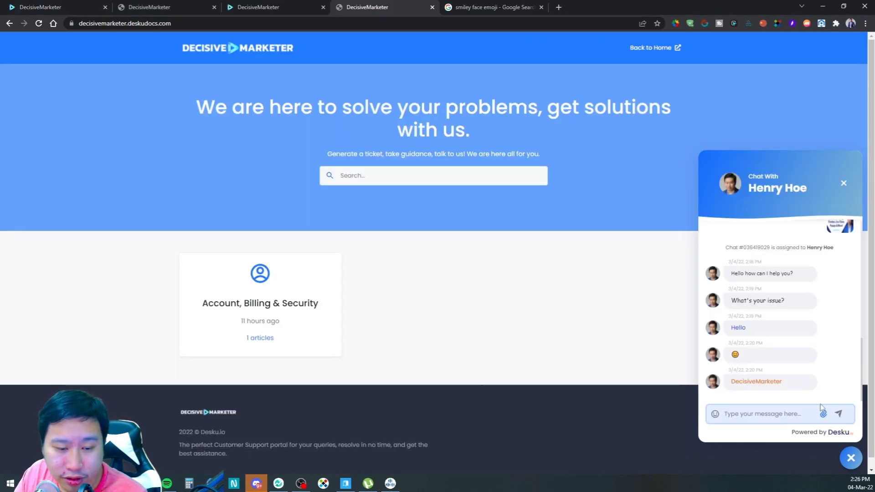
left_click(843, 184)
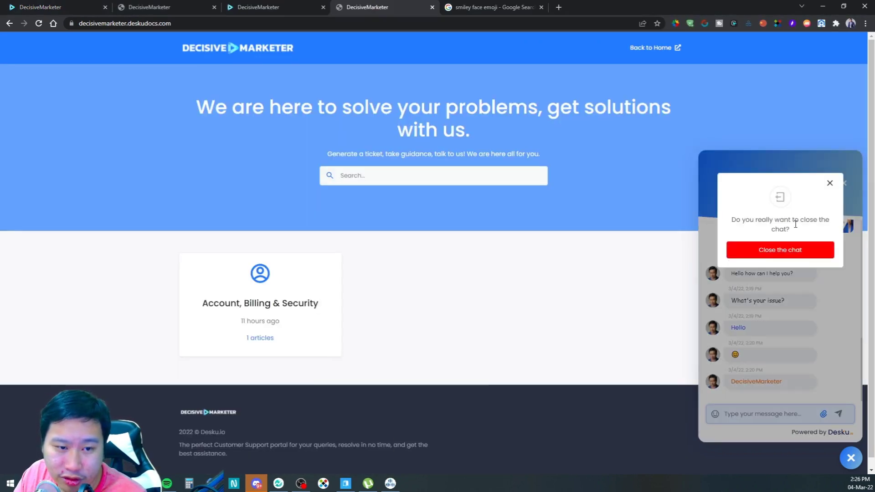
left_click(778, 256)
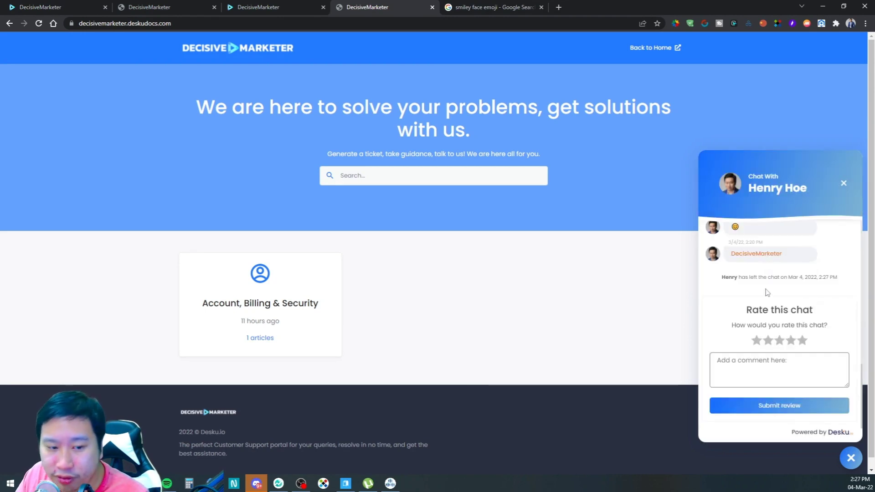
Step: Rate the closed chat five stars with the comment 'Very helpful.' and submit the review
left_click(804, 341)
left_click(808, 368)
type("Very helpful.")
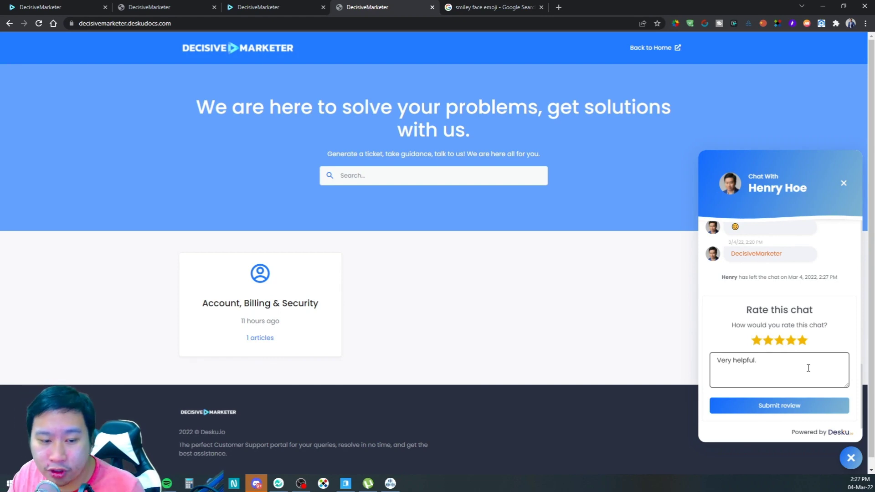
left_click(782, 409)
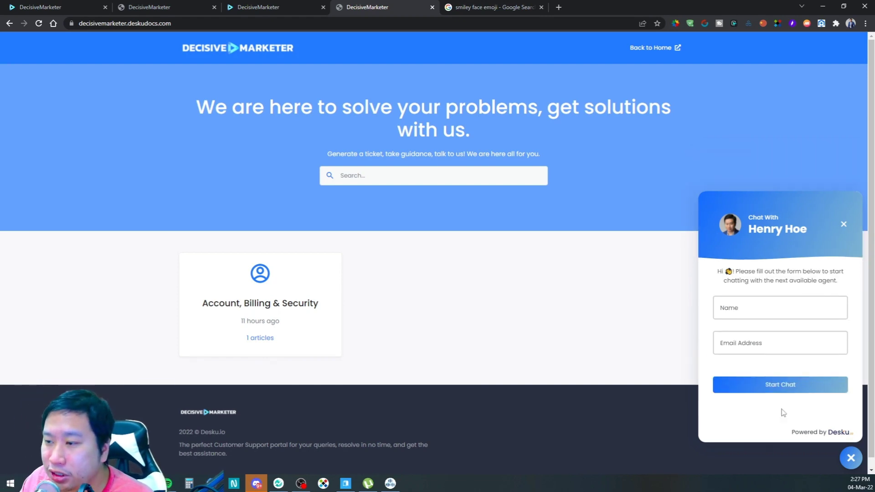
left_click(761, 309)
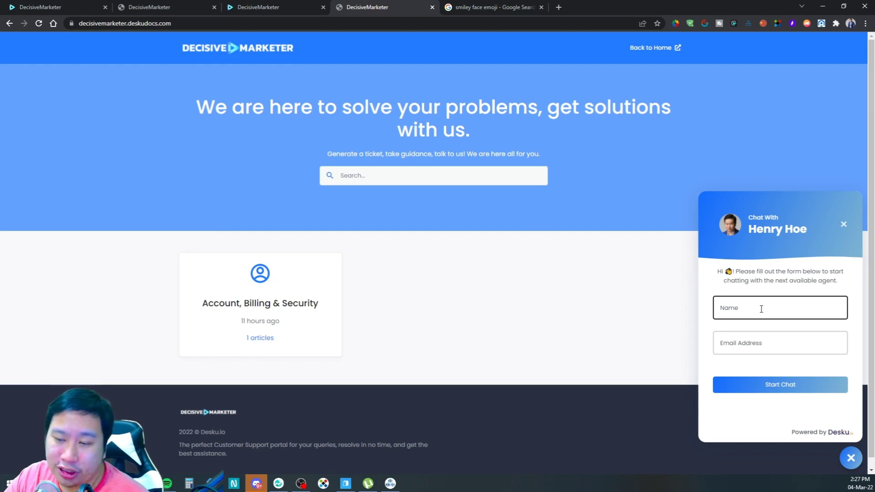
Step: Back in the Desku admin, browse the ticket status filter, then view the chat's five-star rating in Live Chat
left_click(110, 7)
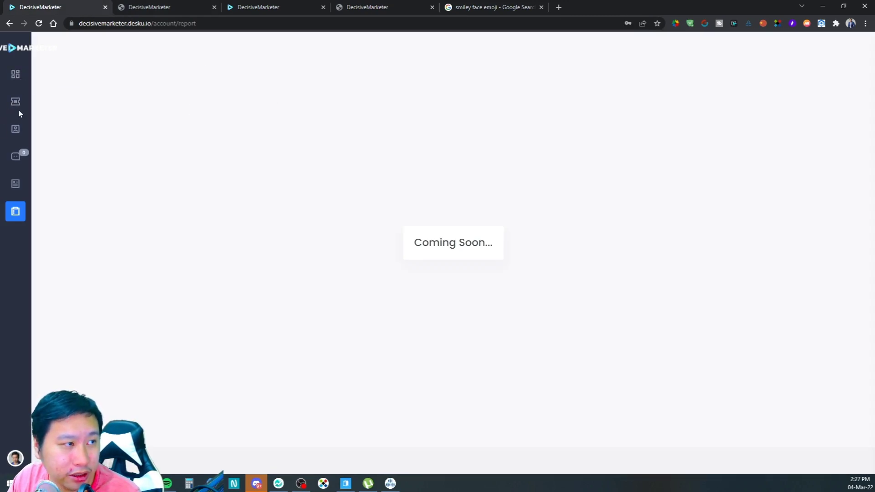
left_click(18, 80)
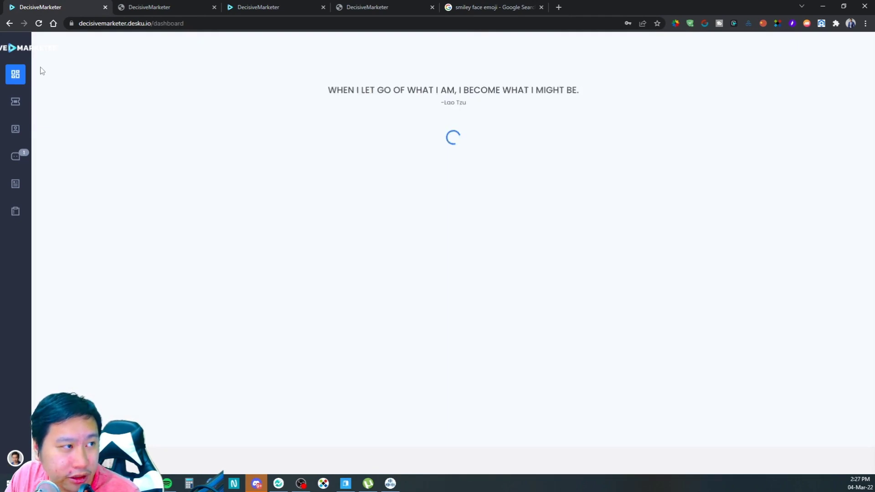
left_click(15, 104)
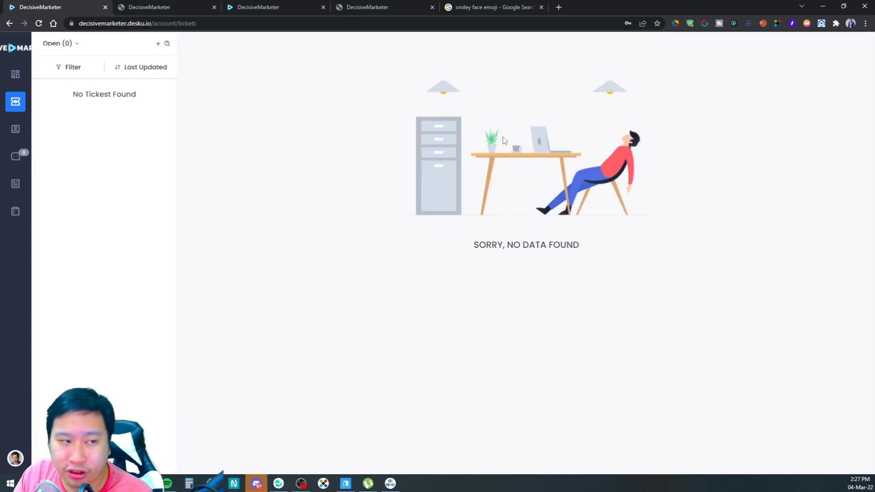
left_click(68, 43)
left_click(133, 286)
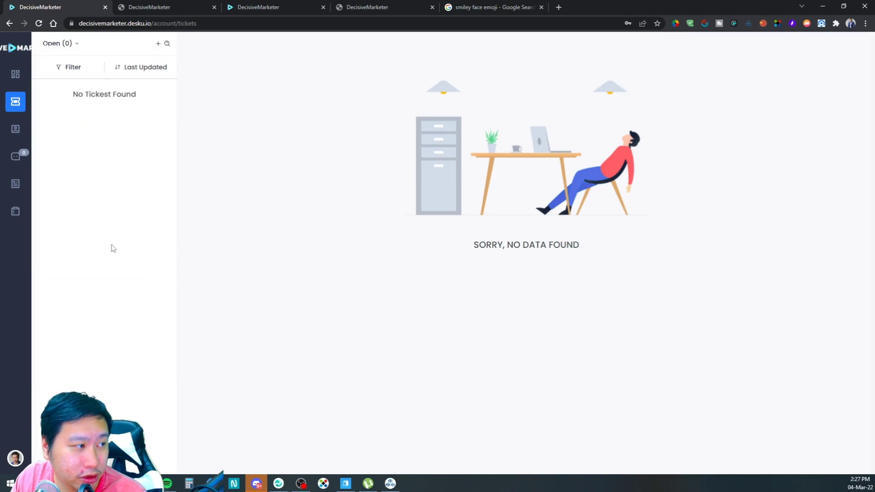
left_click(15, 156)
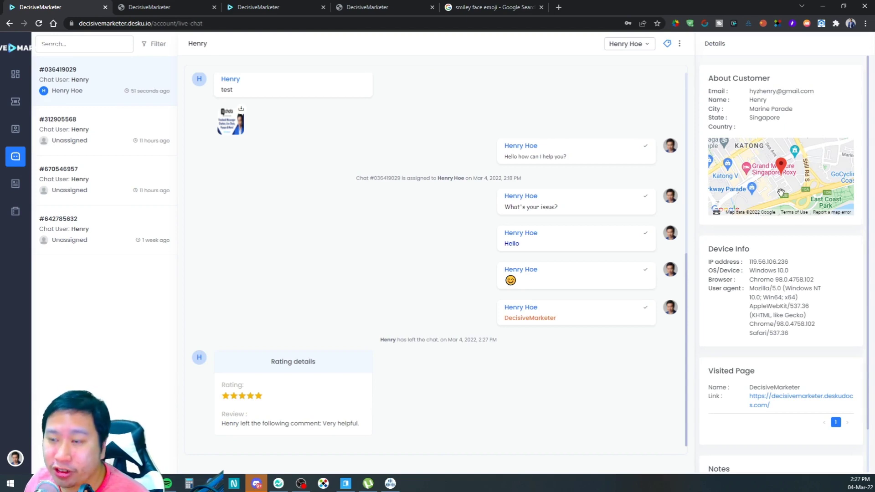
scroll(780, 193, "down", 1)
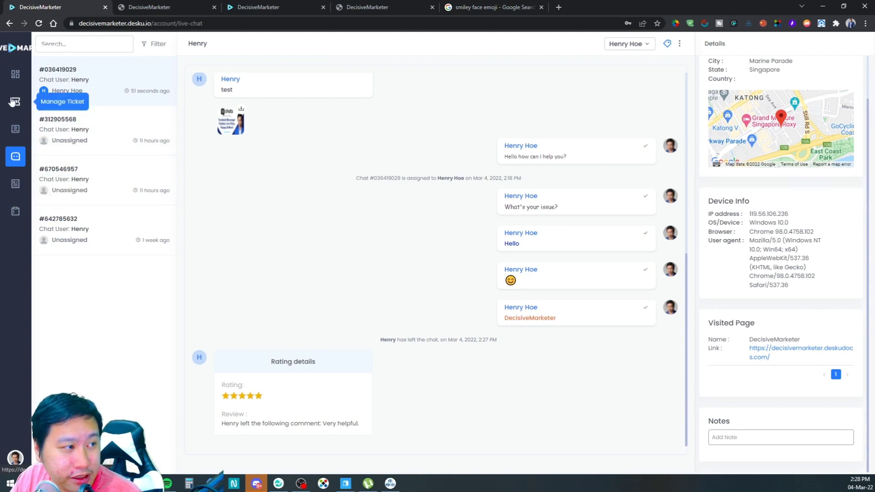
Step: Open the Live Chat integration page from the dashboard and select its widget embed script
left_click(16, 75)
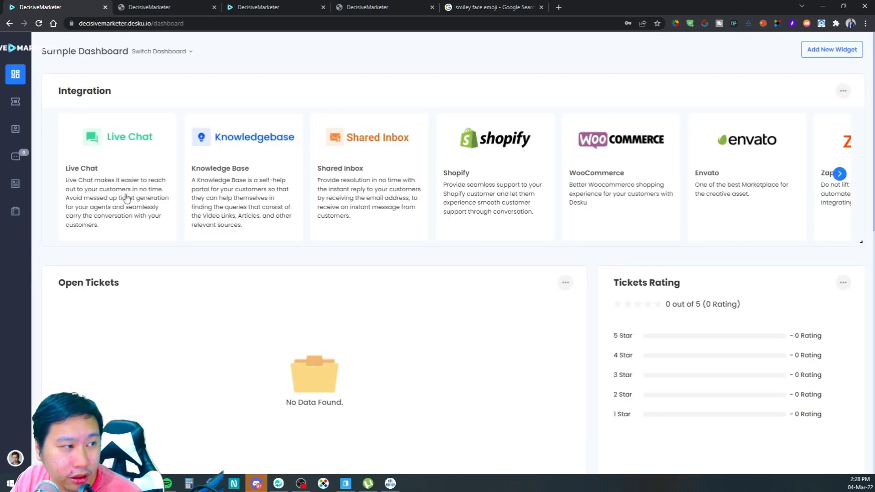
left_click(127, 199)
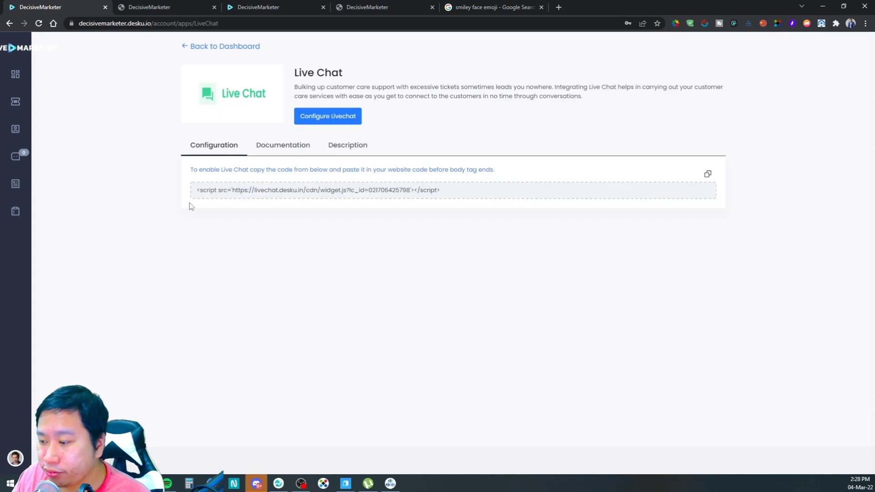
left_click_drag(458, 195, 187, 188)
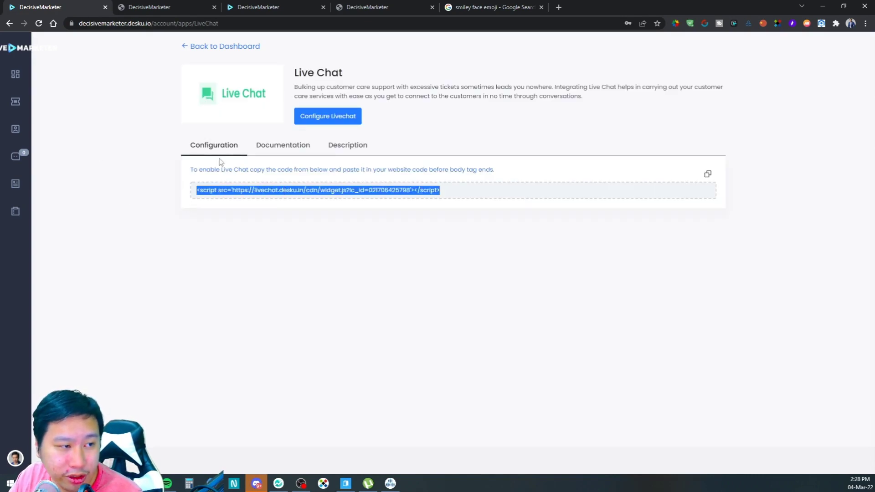
left_click(17, 78)
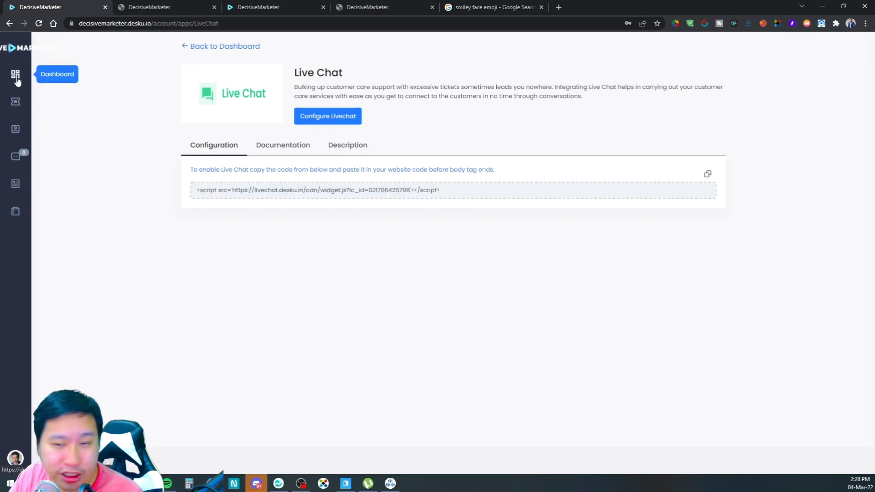